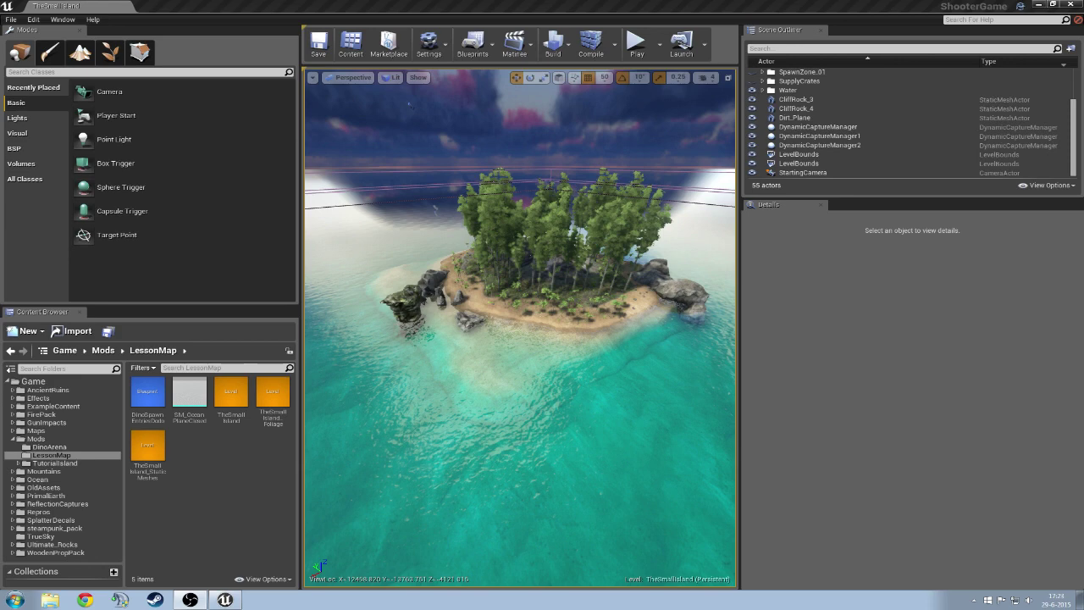
Step: Open World Settings and set the Default Camera Position Actor to StartingCamera
left_click(63, 18)
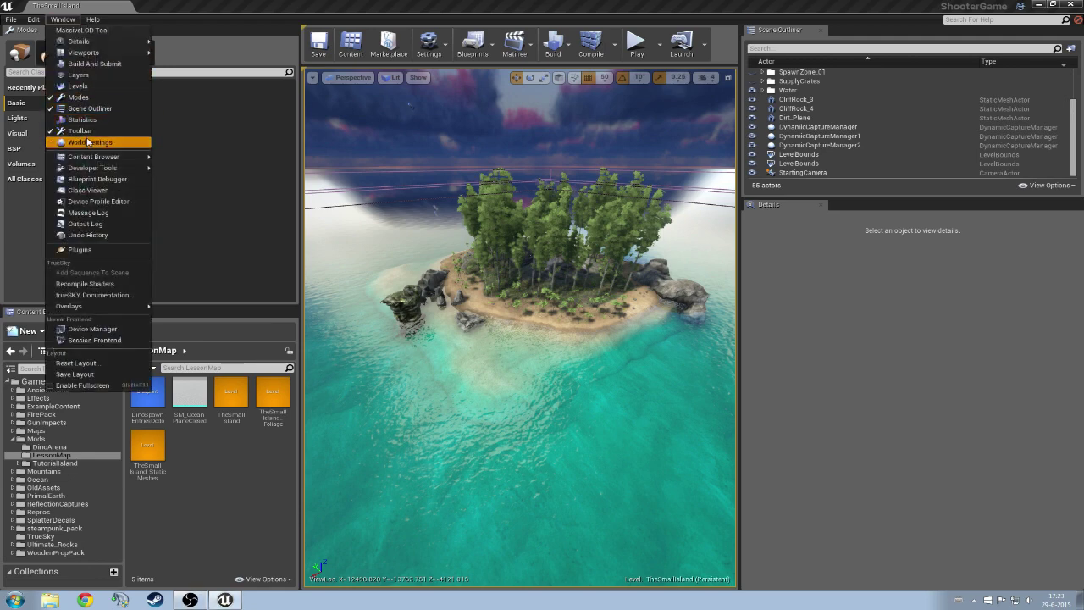
left_click(88, 141)
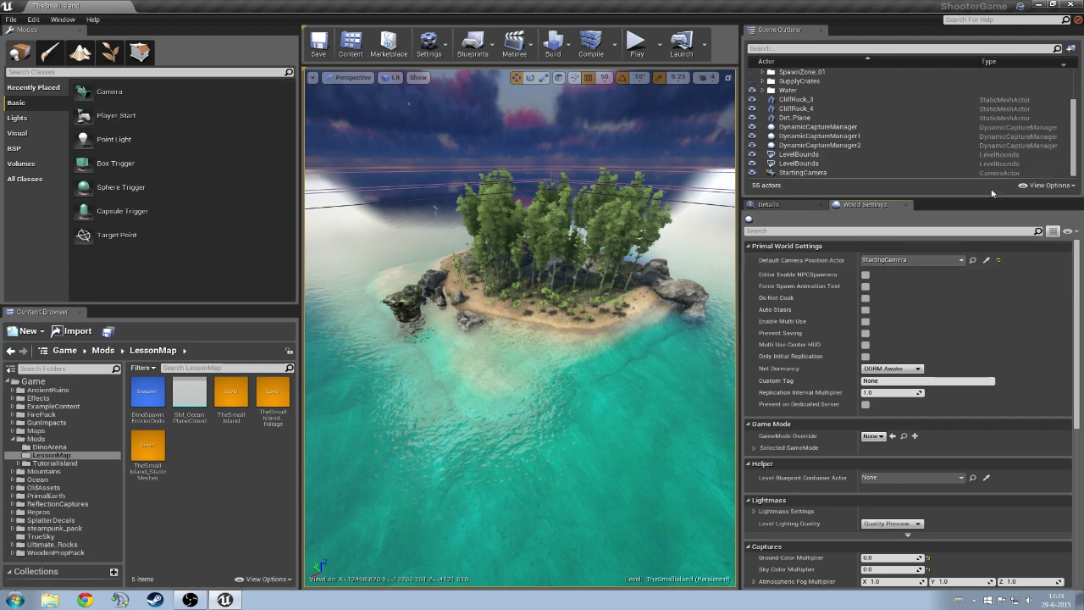
left_click(792, 173)
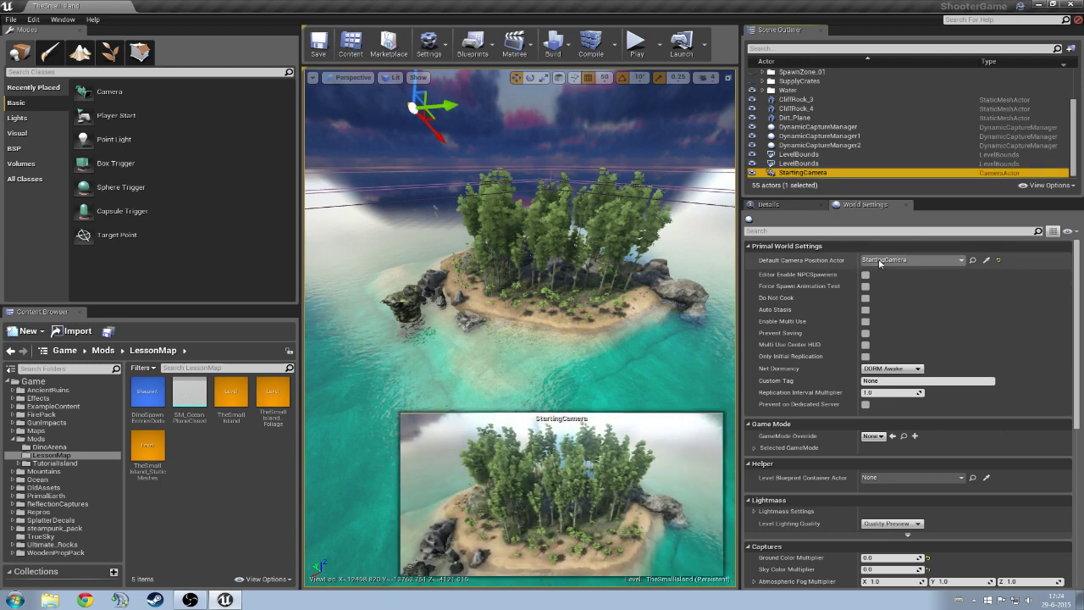
left_click(879, 260)
type("Starting")
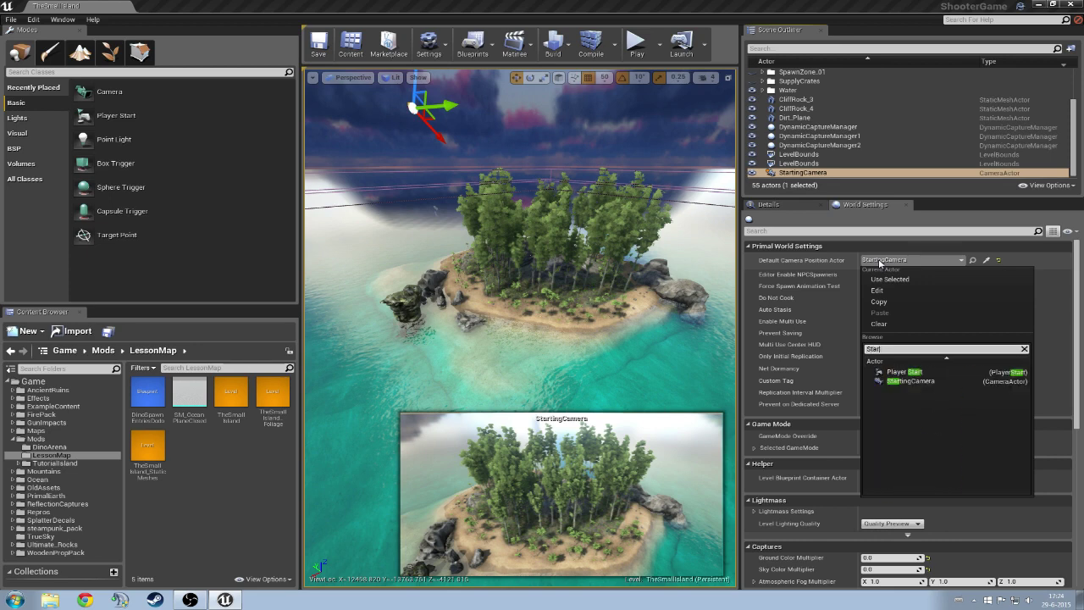
left_click(910, 372)
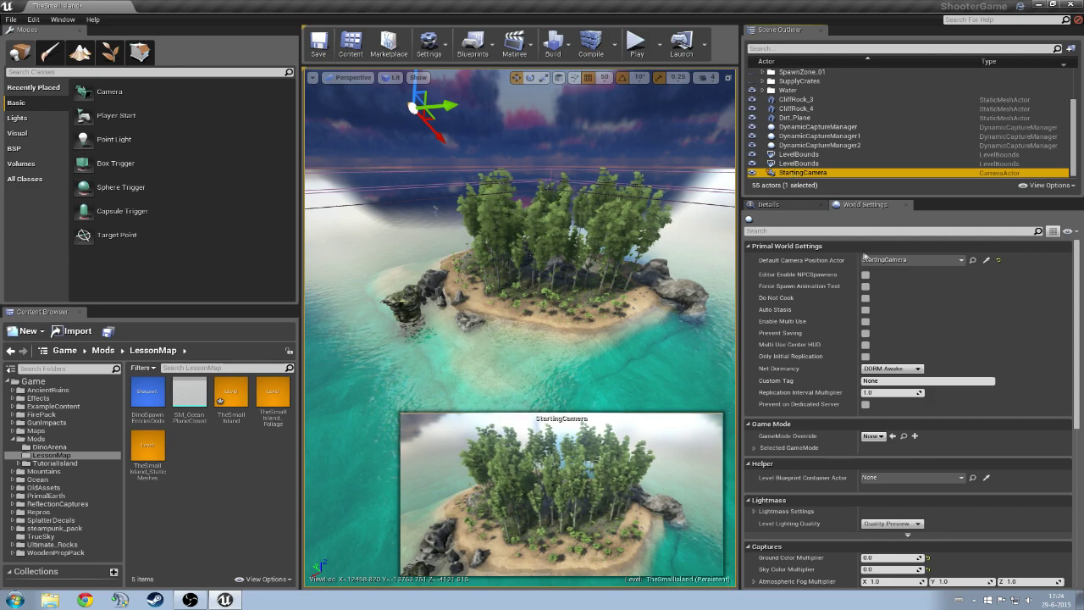
Step: Tick Enable World Composition in the World section, keeping Kill Z at -48000.0
scroll(923, 312, "down", 3)
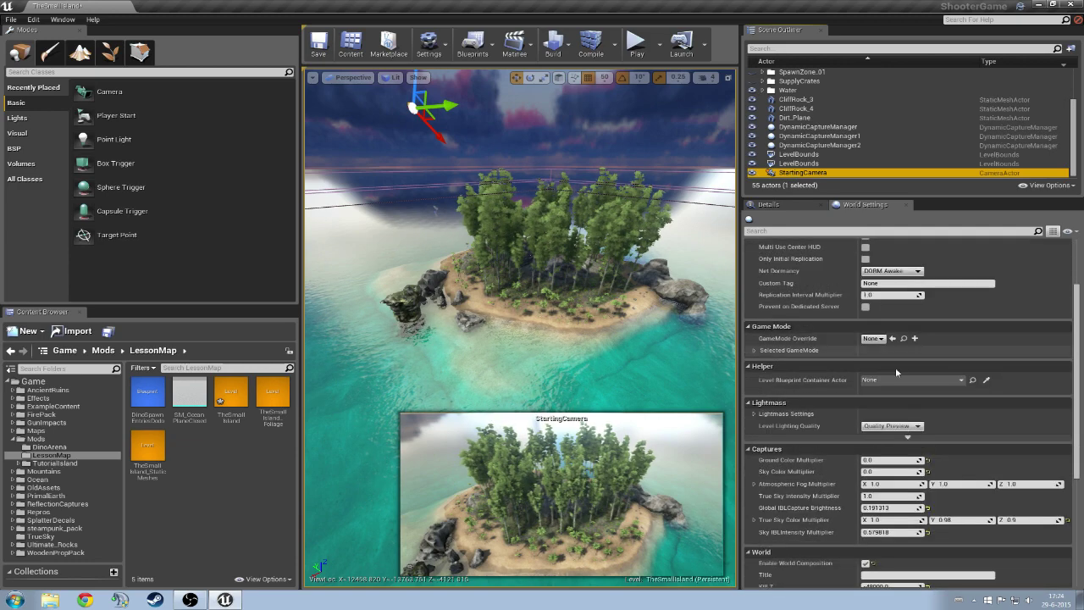
scroll(847, 318, "down", 3)
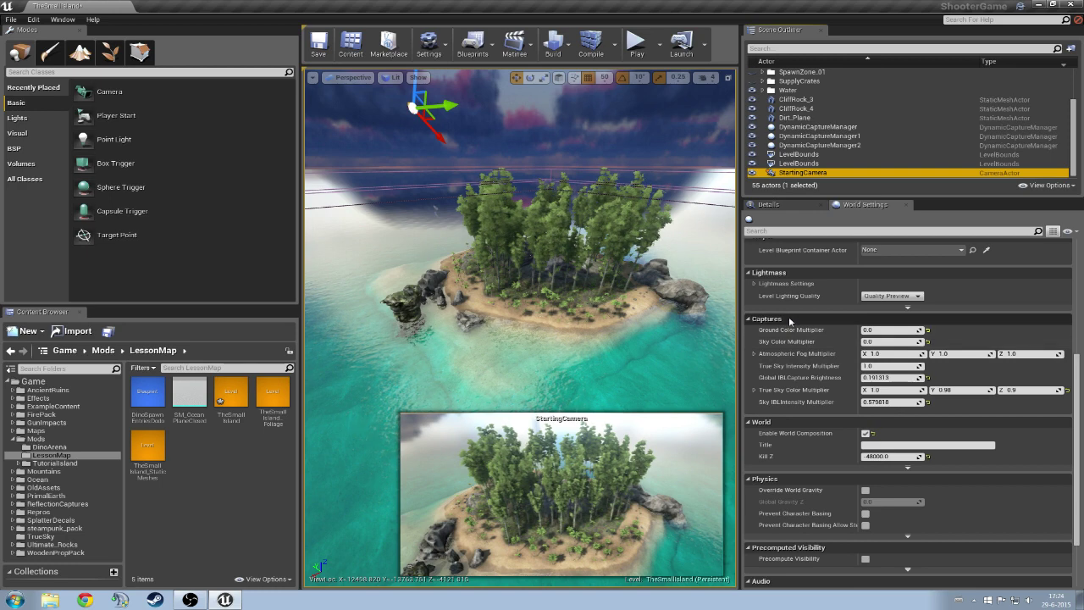
scroll(790, 320, "down", 2)
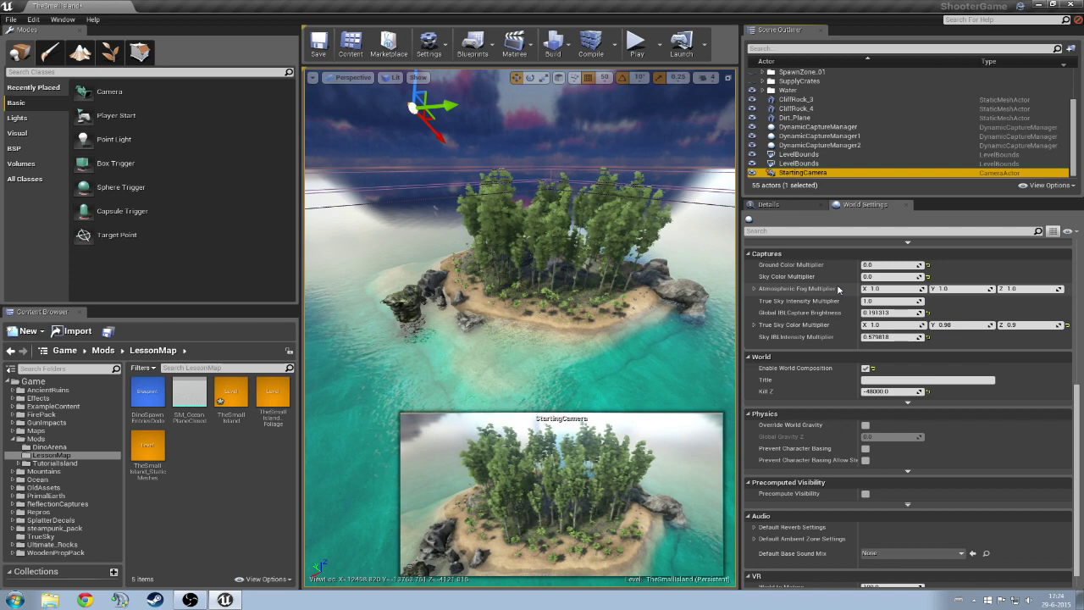
left_click(865, 369)
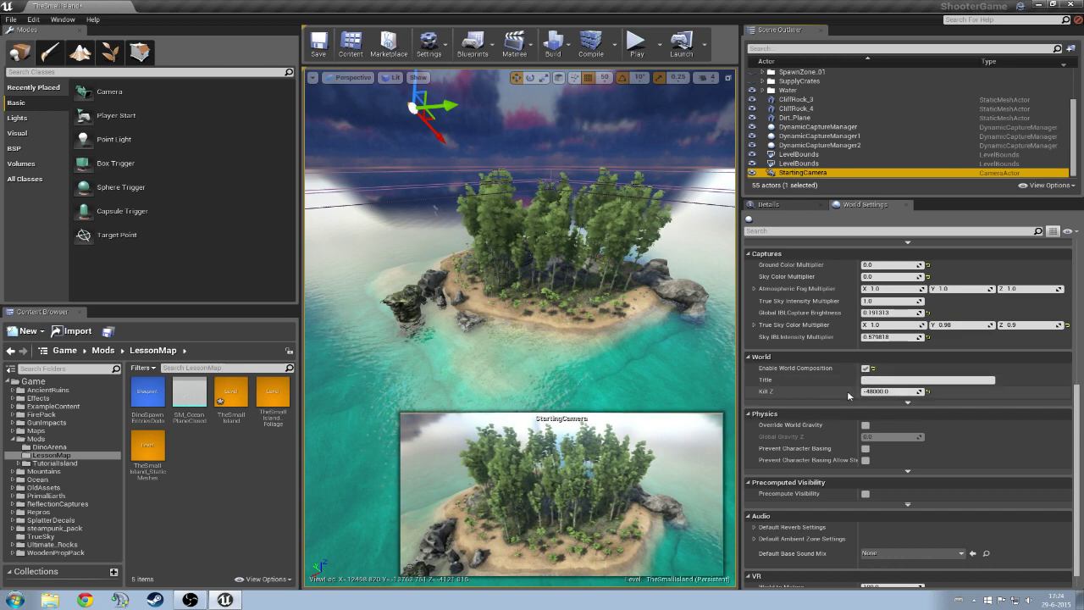
left_click_drag(893, 390, 886, 391)
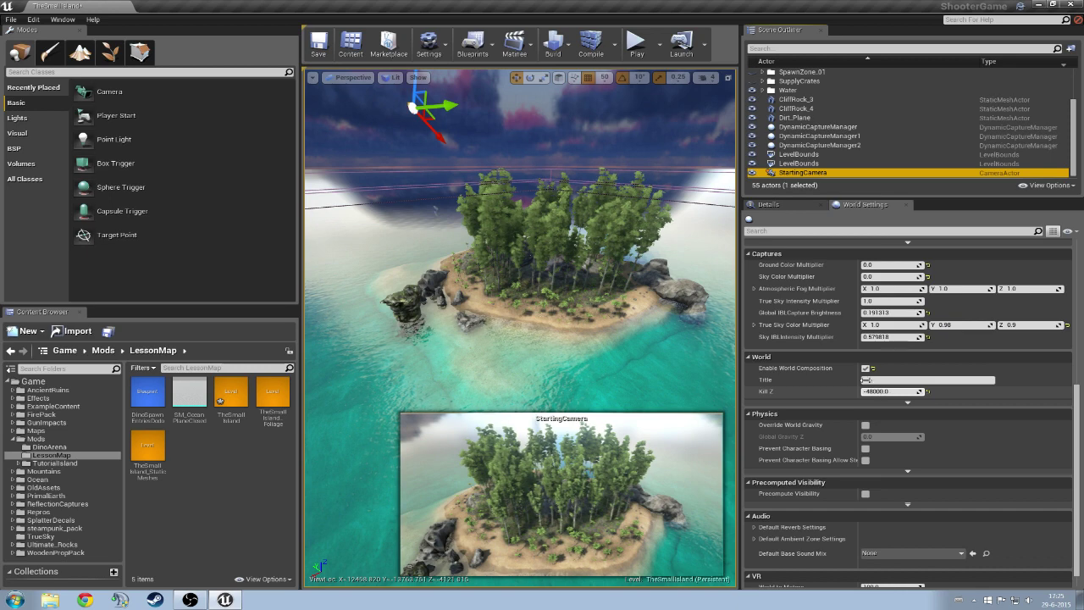
key("Return")
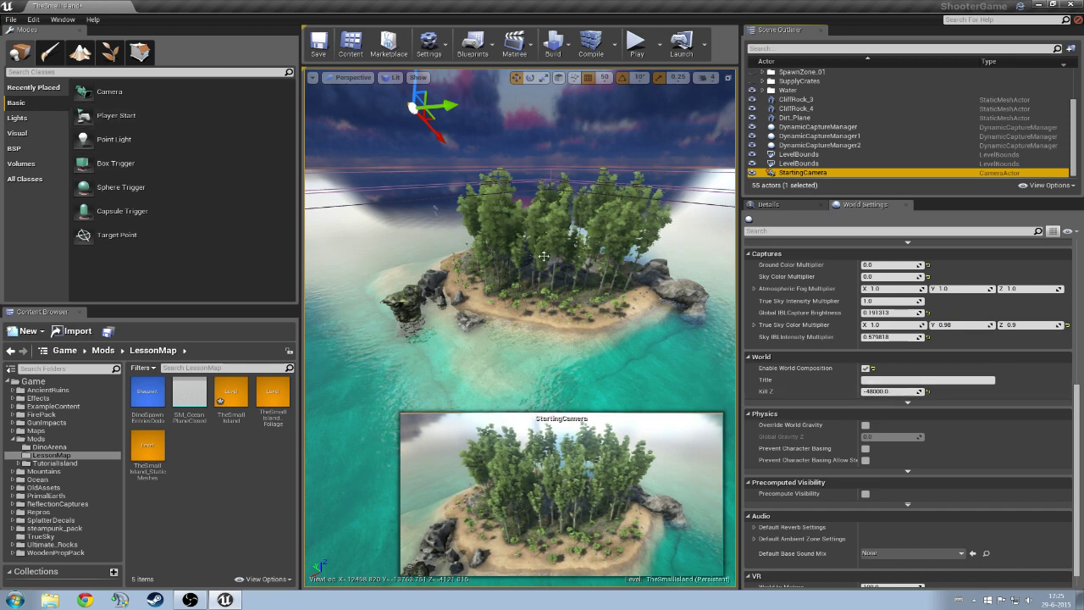
Step: Select the TheSmallIsland and TheSmallIsland_Foliage assets in the Content Browser, then deselect them
left_click(210, 497)
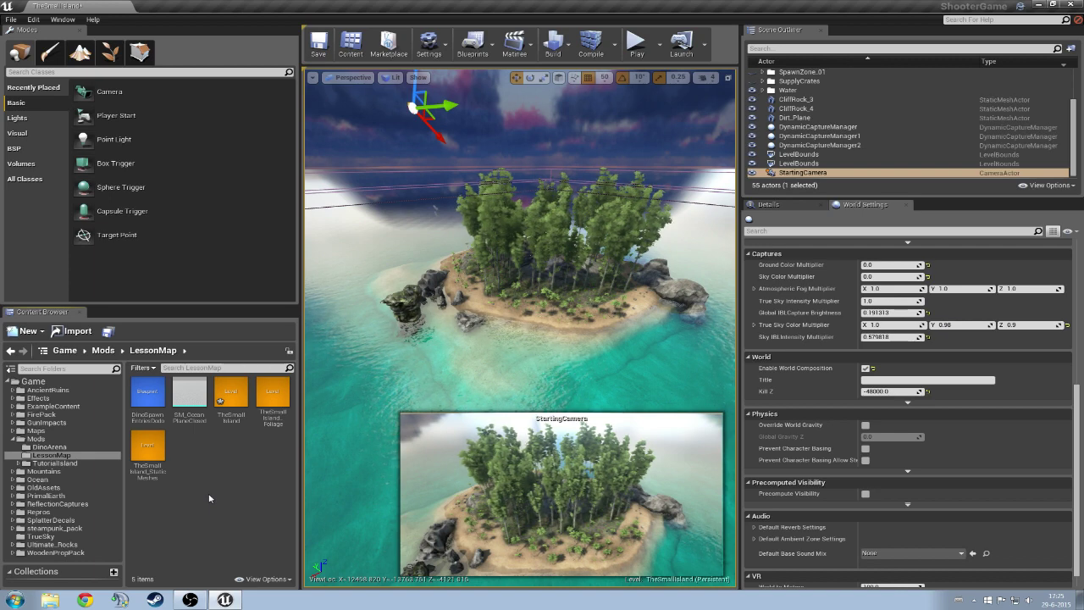
left_click(226, 403)
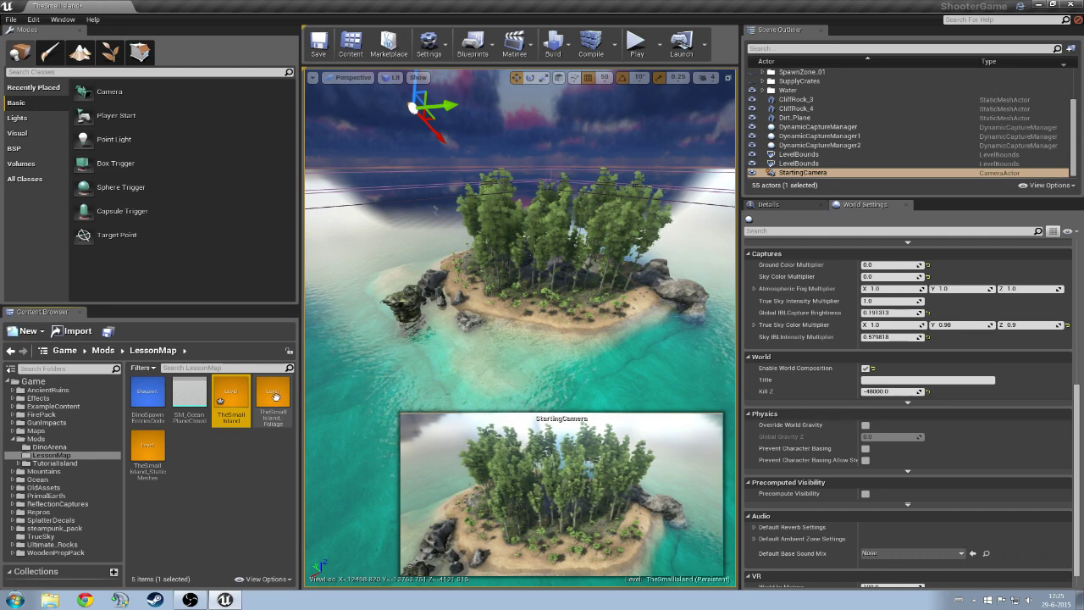
left_click(275, 398)
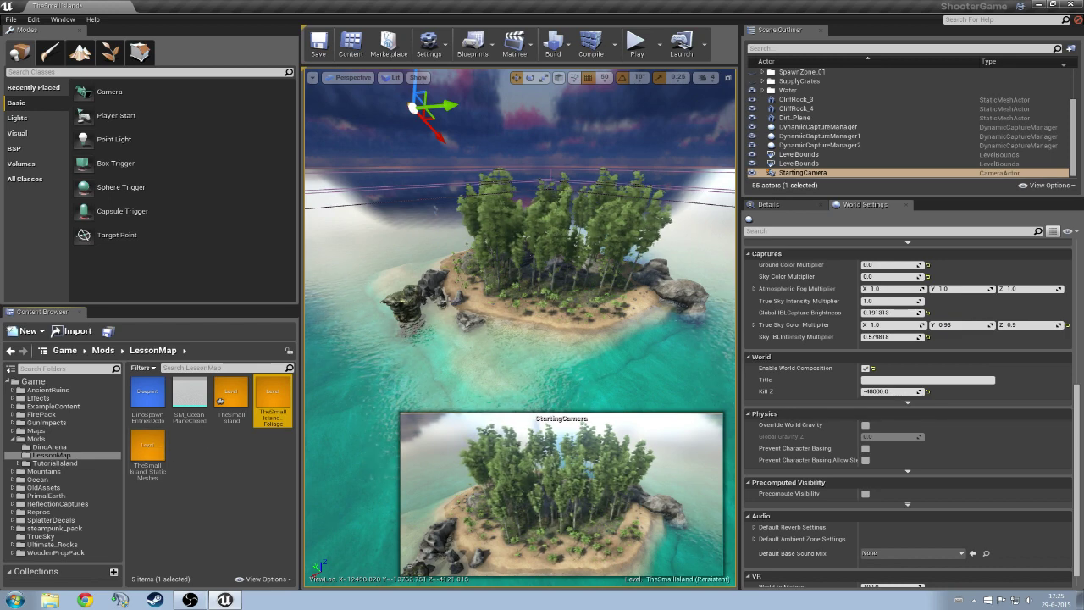
left_click(251, 477)
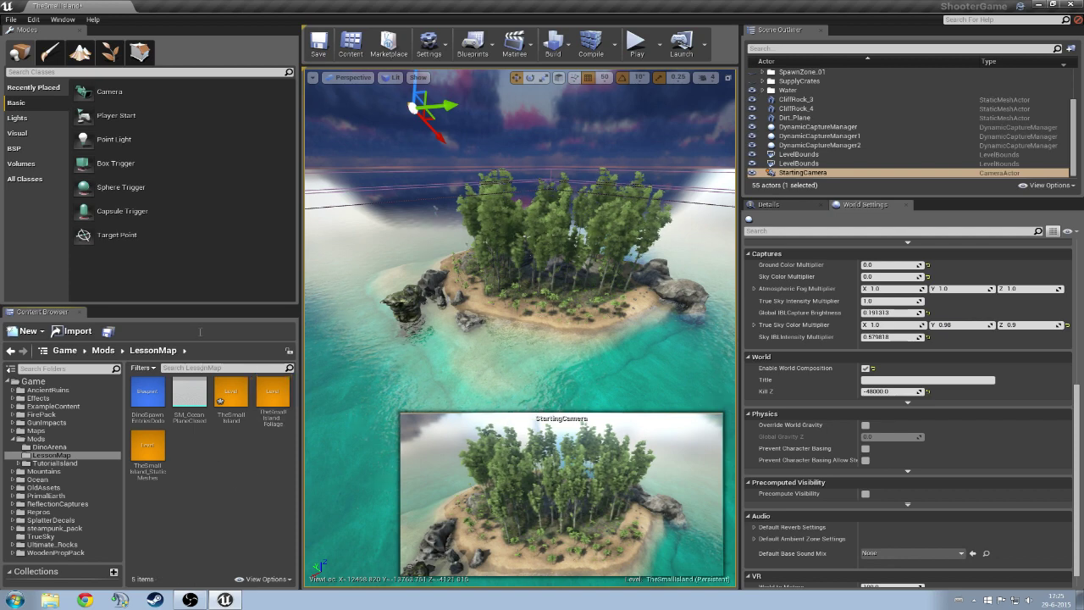
left_click(62, 20)
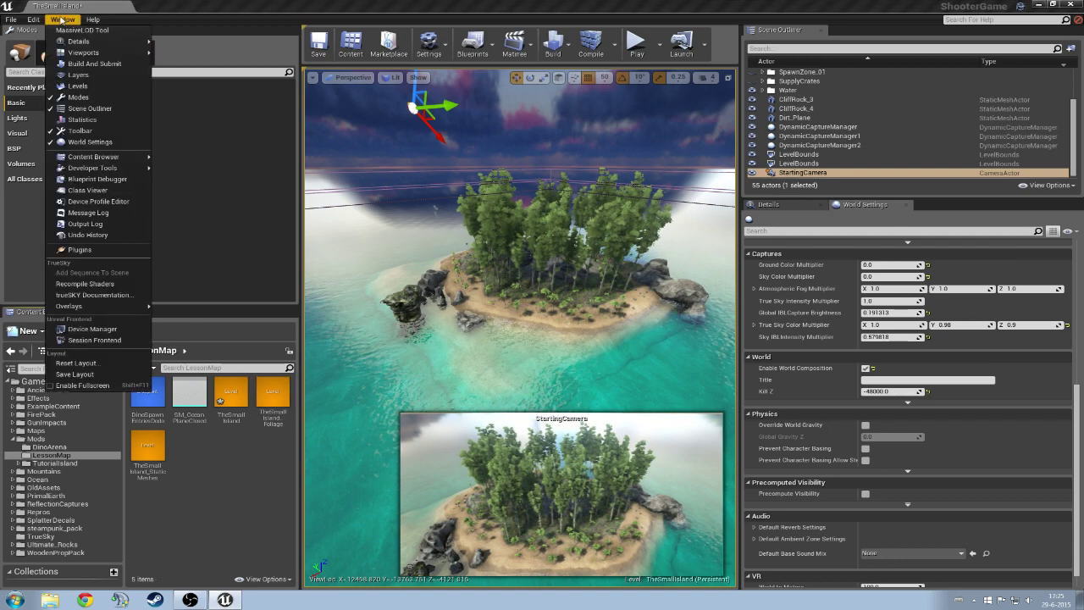
Step: Open the Levels window, move it aside, and select the Persistent, StaticMeshes and Foliage levels
left_click(74, 87)
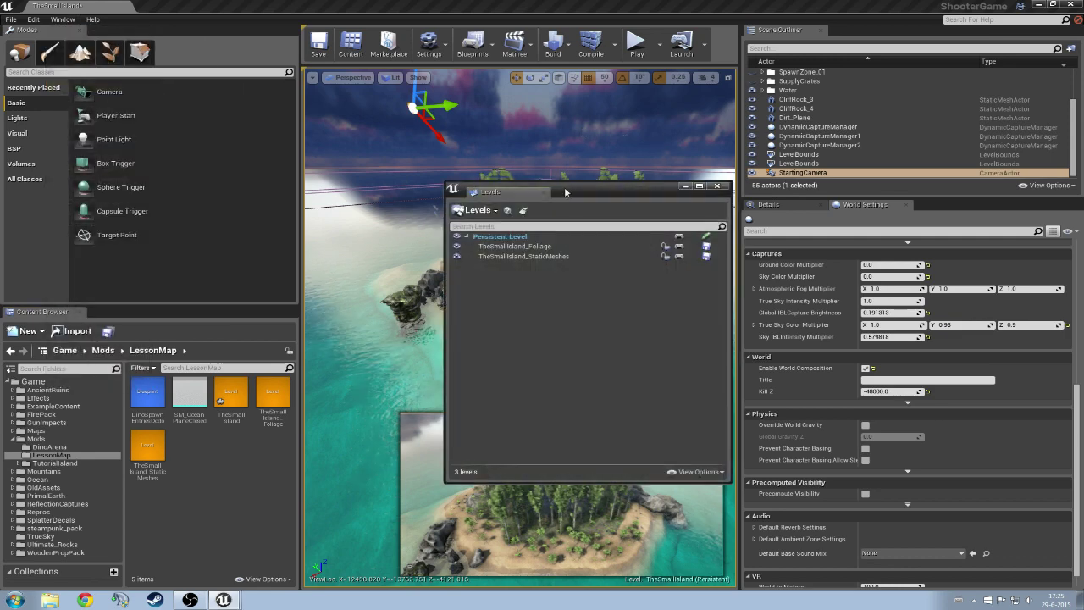
left_click_drag(500, 191, 623, 188)
left_click(624, 236)
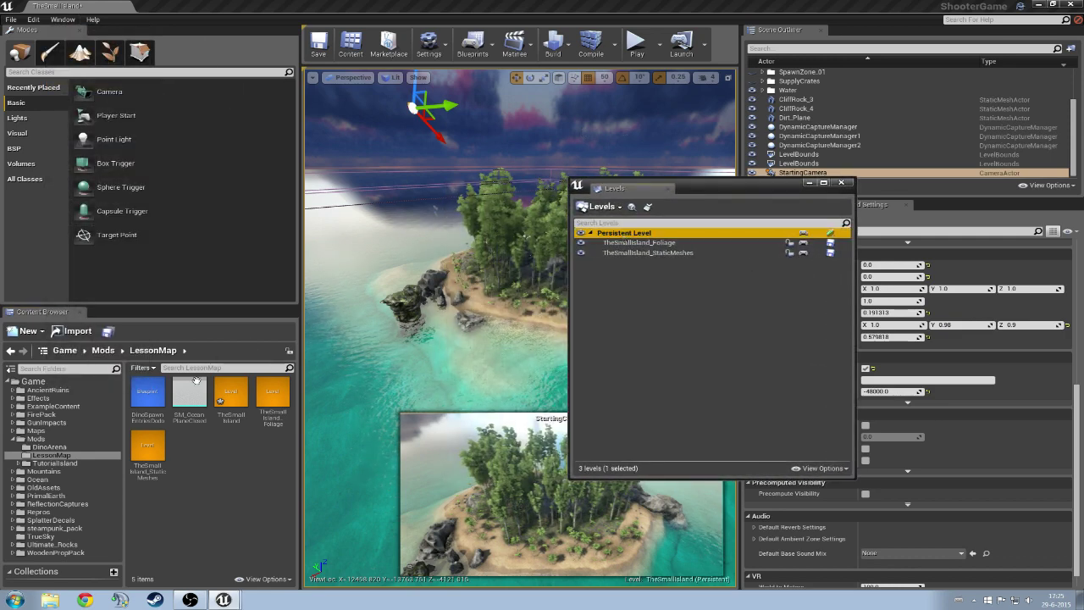
left_click(623, 253)
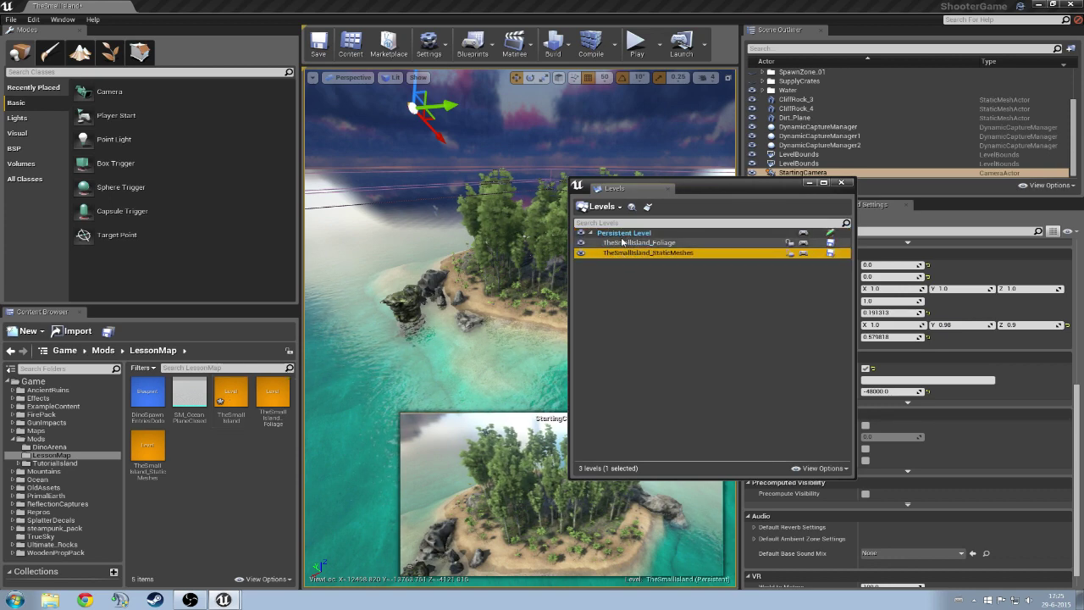
left_click(624, 243)
left_click(619, 252)
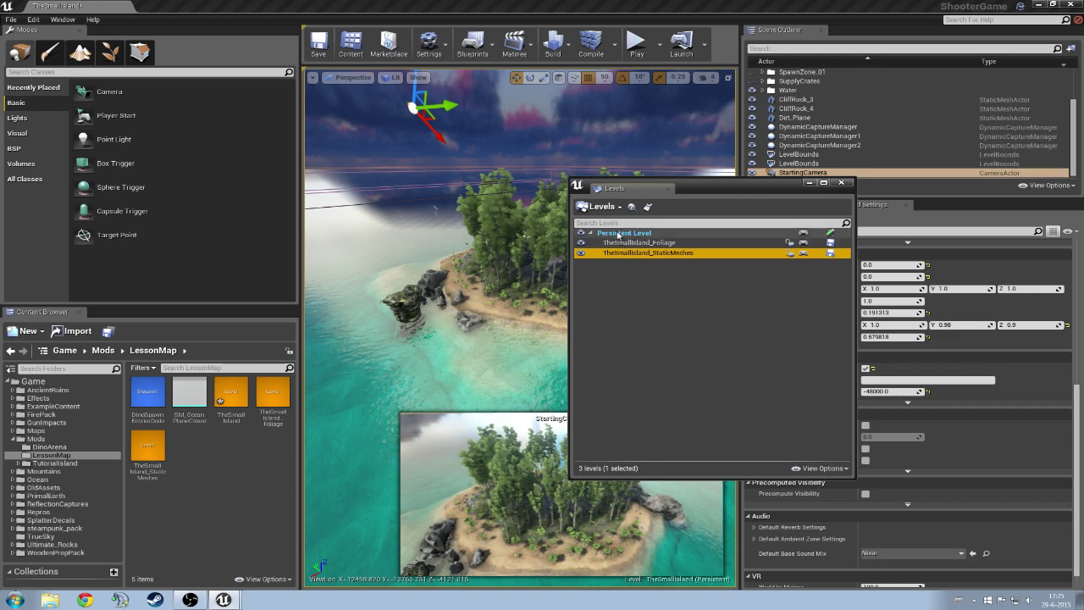
left_click(619, 243)
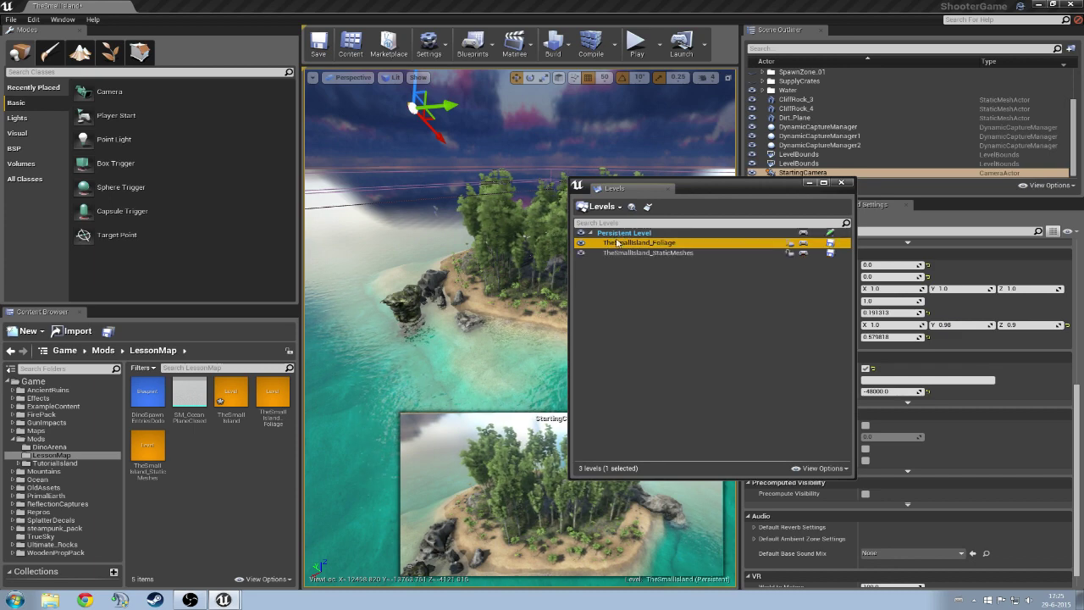
Step: Toggle the Foliage and StaticMeshes sublevels' visibility off and back on
left_click(581, 242)
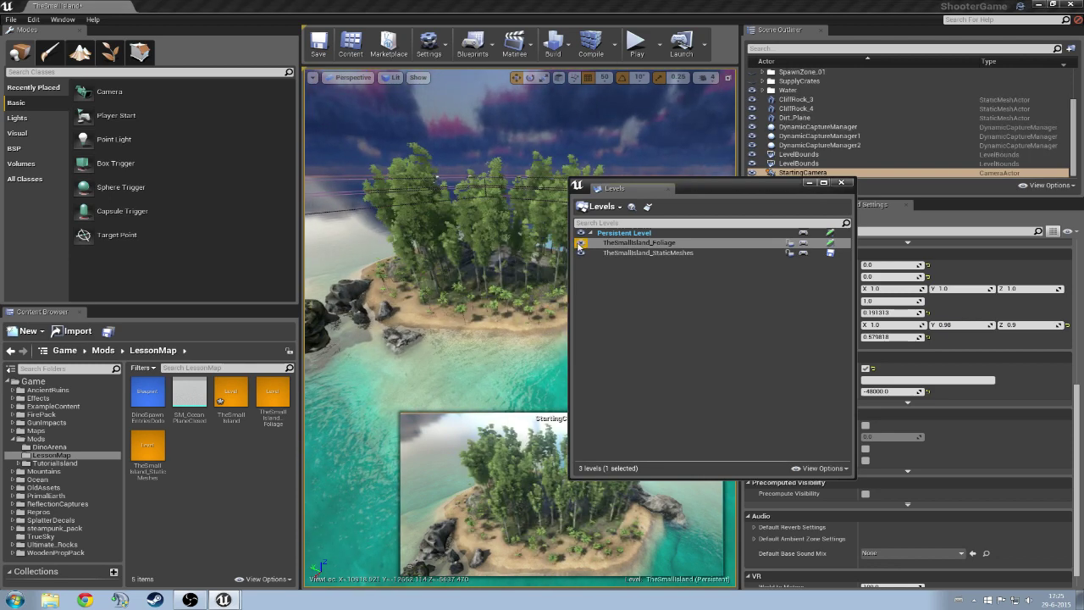
left_click(580, 243)
left_click(580, 243)
left_click(580, 253)
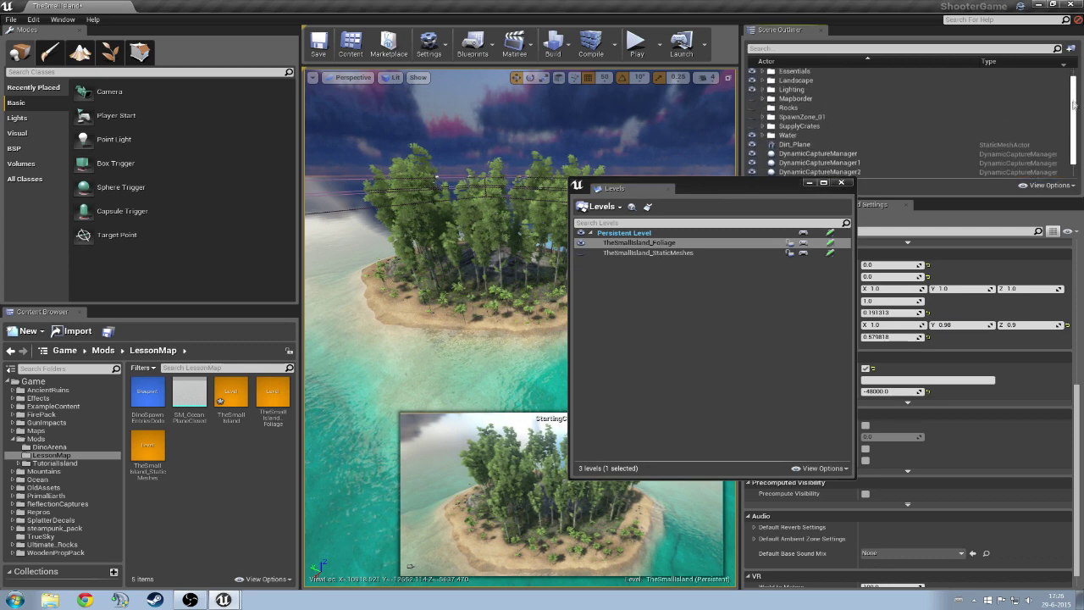
left_click(580, 253)
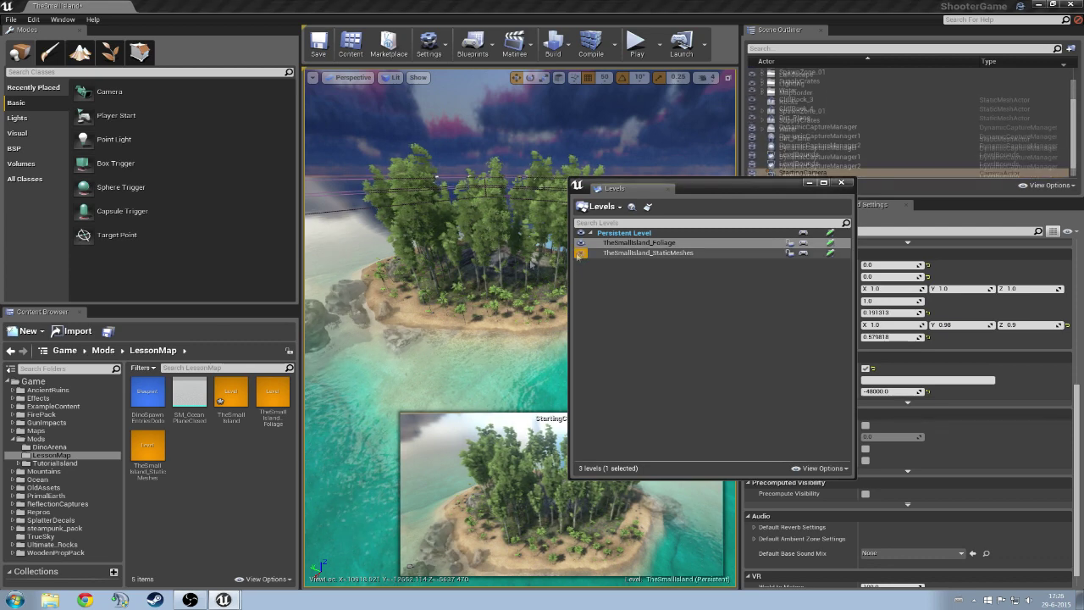
right_click_drag(457, 288, 480, 290)
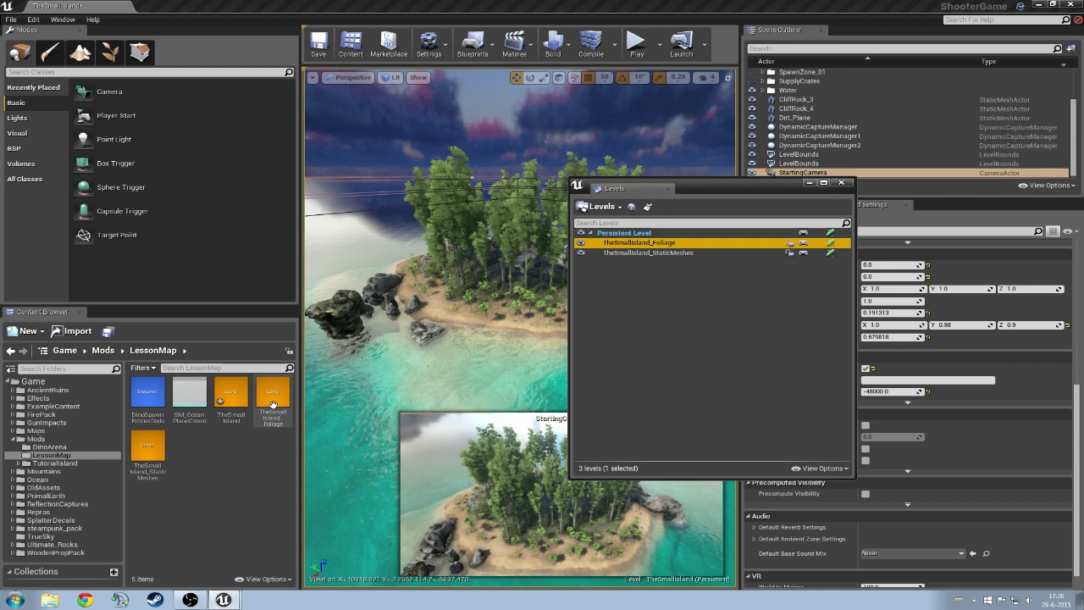
left_click(11, 19)
left_click(25, 38)
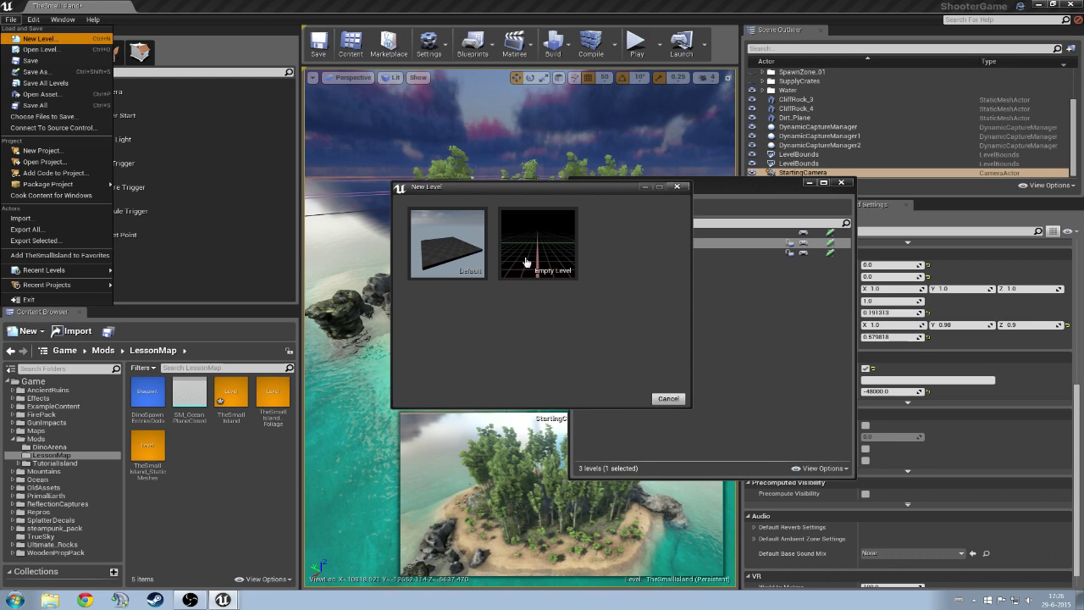
left_click(668, 397)
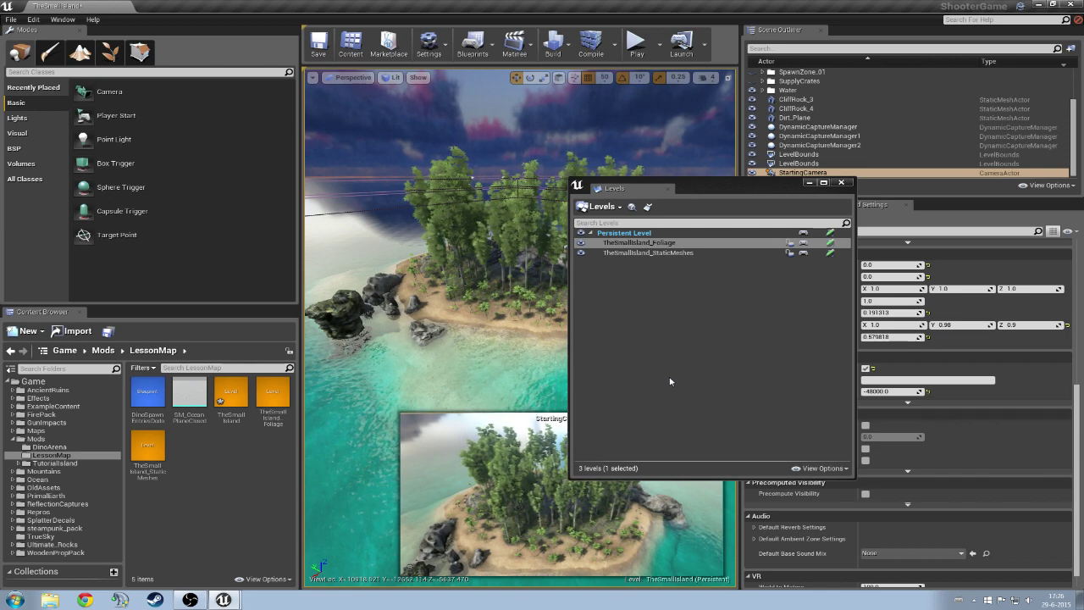
left_click(653, 339)
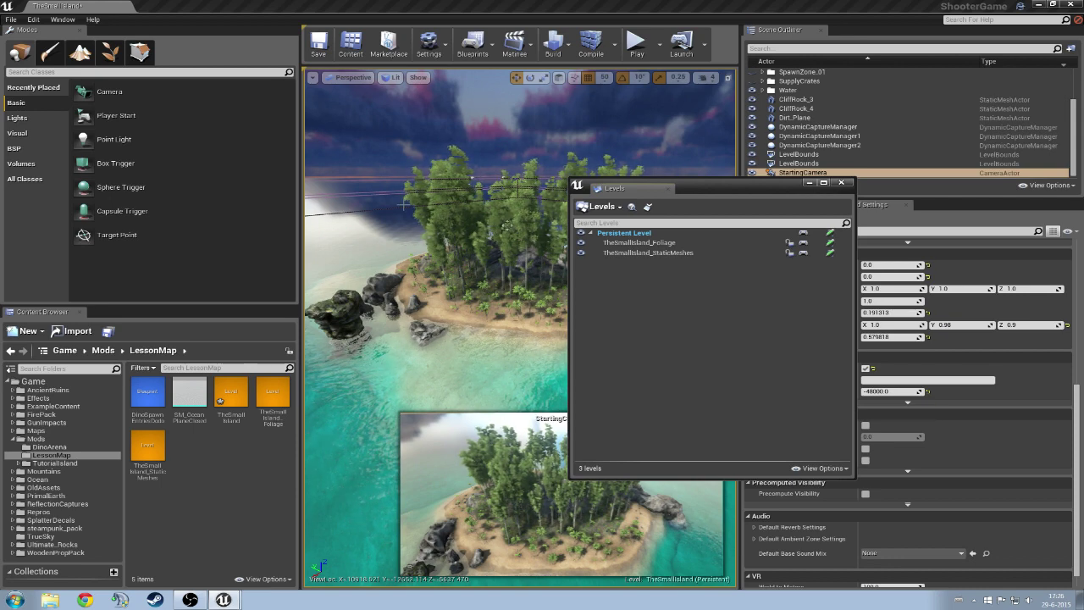
Step: Dock the Levels window on the right and make TheSmallIsland_StaticMeshes the current level
left_click_drag(668, 182, 835, 226)
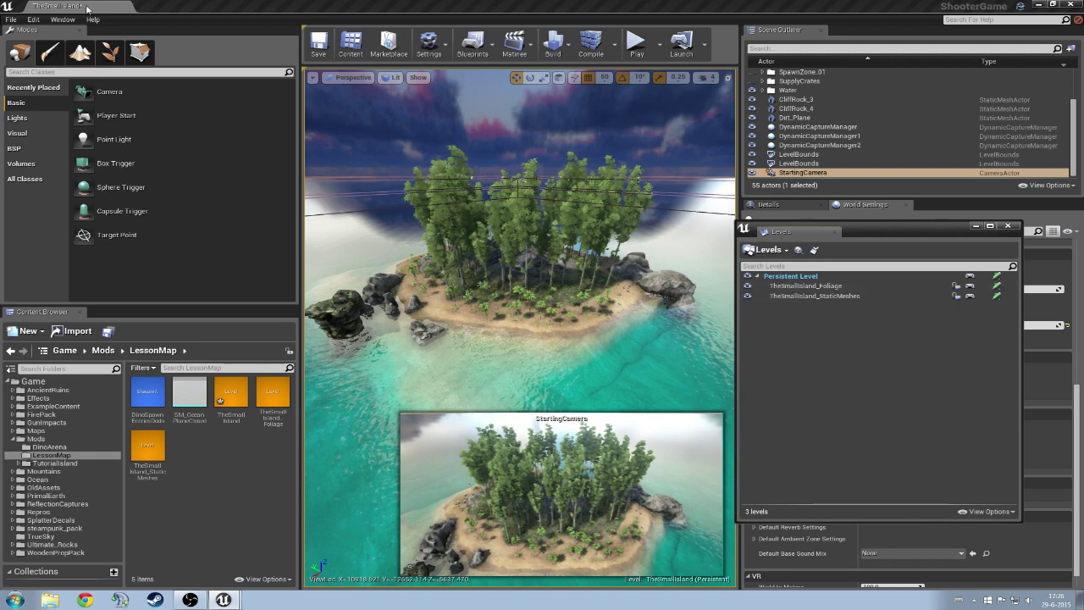
left_click(804, 286)
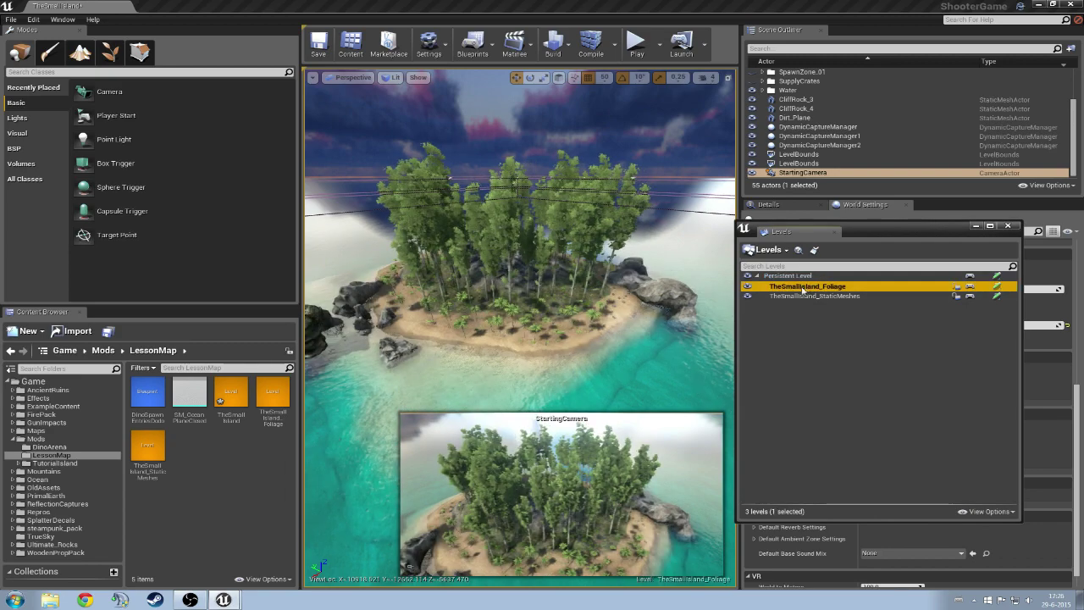
double_click(805, 286)
scroll(520, 245, "up", 5)
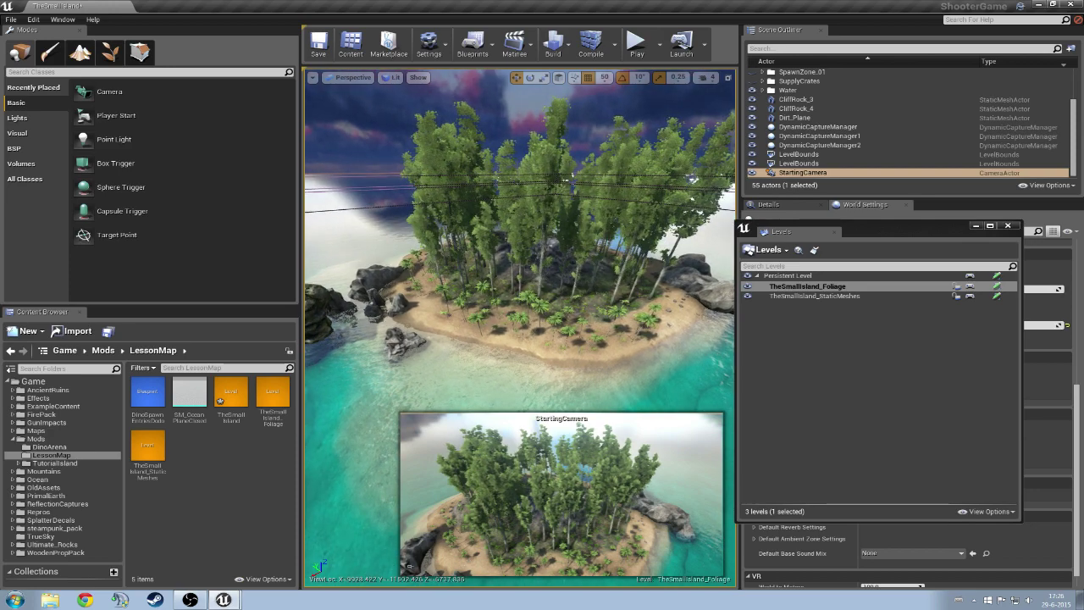
scroll(586, 292, "up", 5)
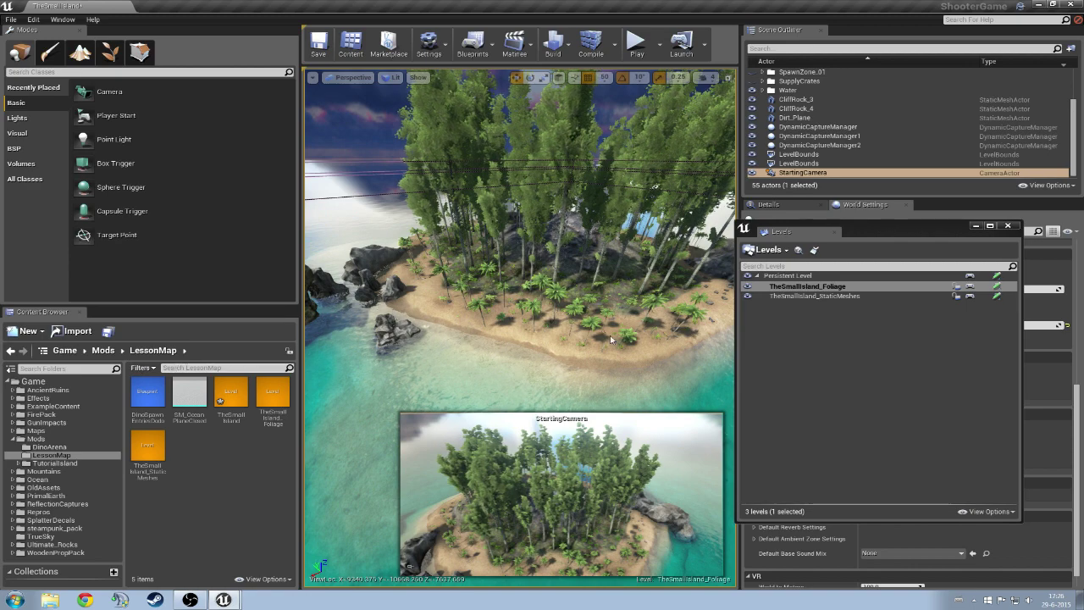
double_click(820, 296)
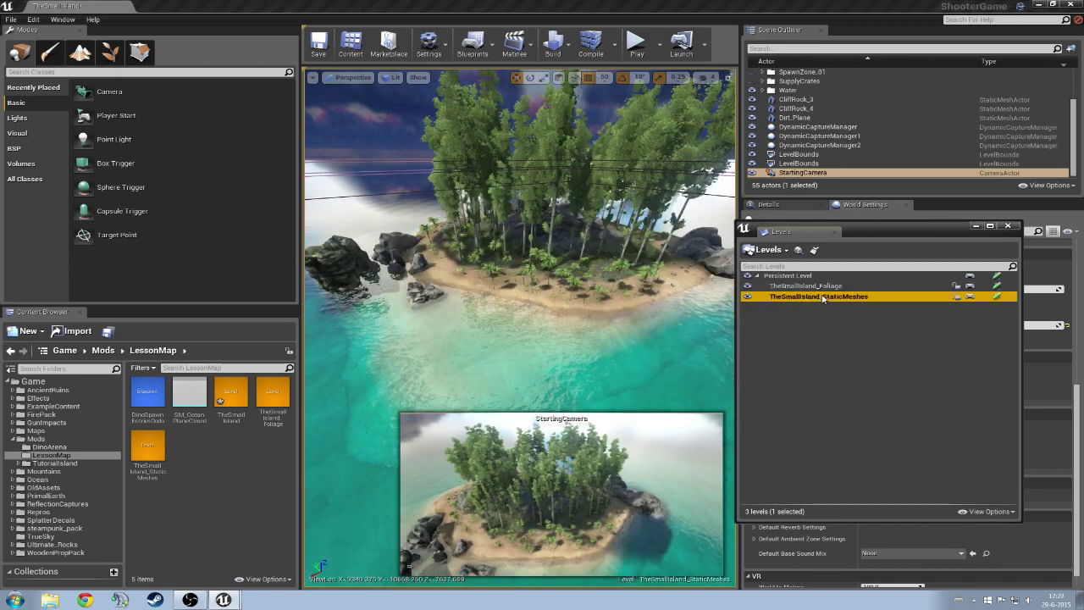
left_click(82, 380)
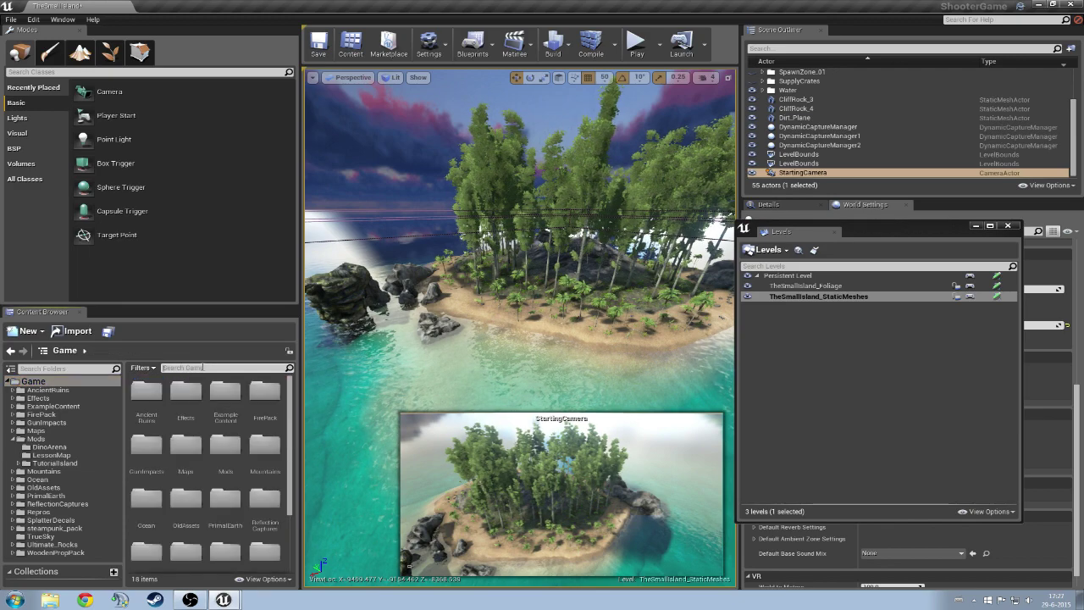
Step: Search 'Rock' and place a CliffRock_UnderWater_02 mesh on the island's beach
type("Rock")
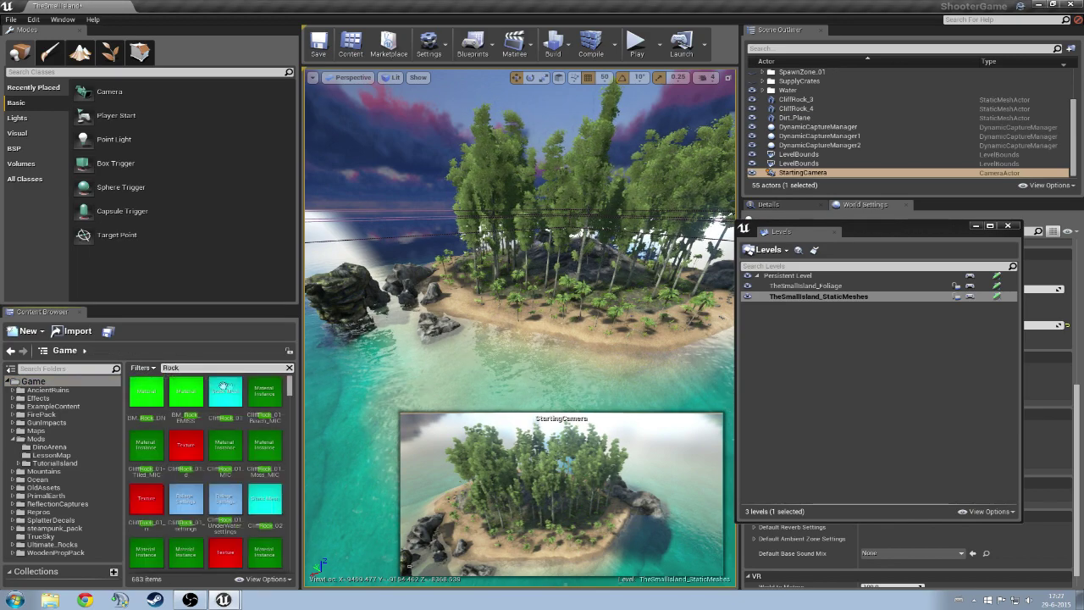
scroll(250, 413, "down", 2)
scroll(254, 412, "down", 2)
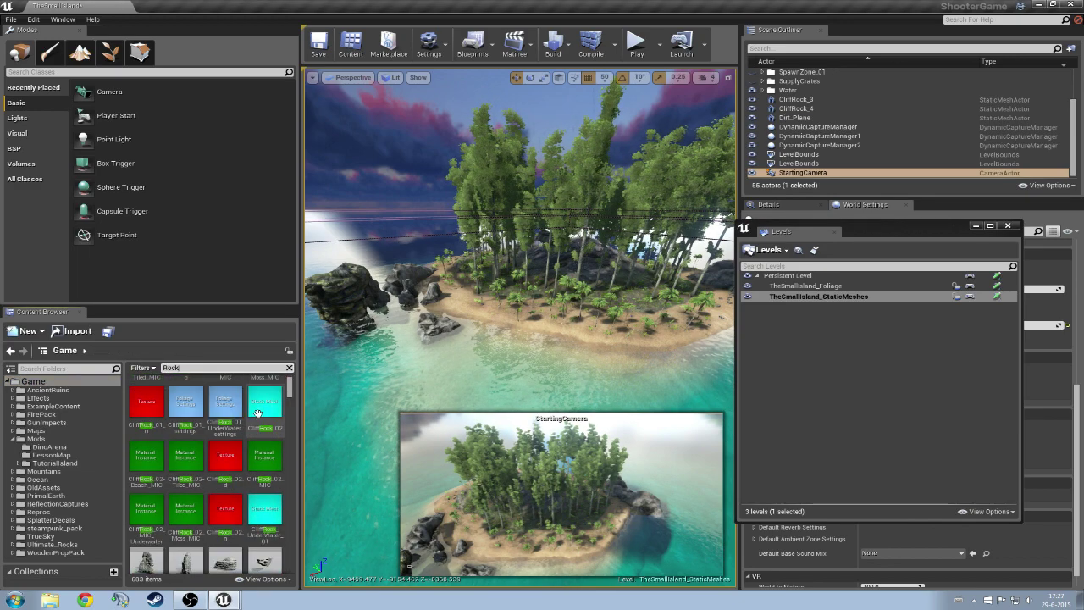
scroll(254, 413, "down", 3)
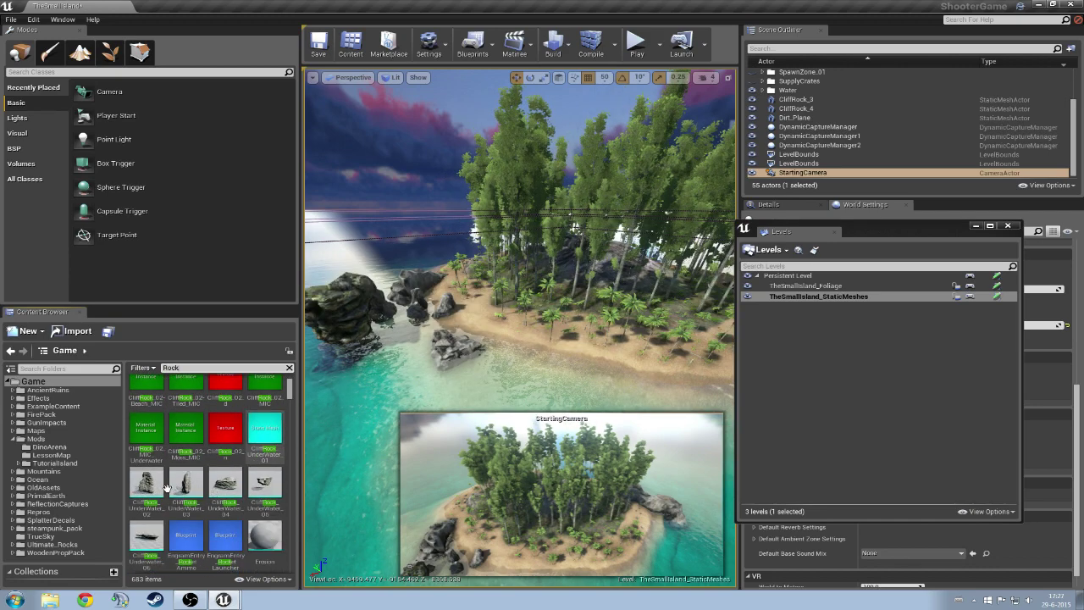
scroll(155, 490, "down", 1)
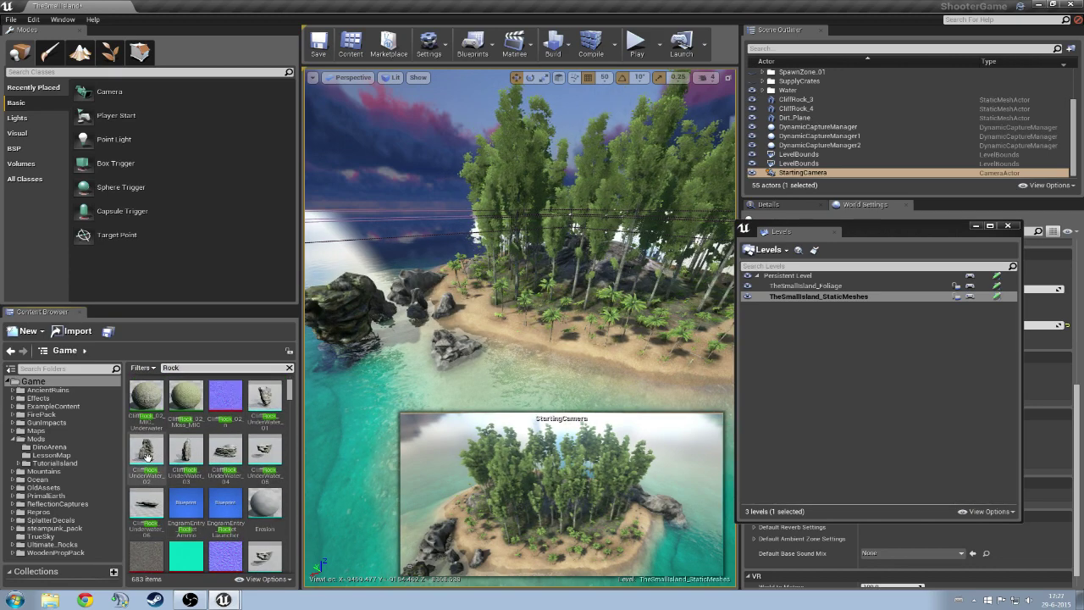
left_click_drag(147, 457, 574, 364)
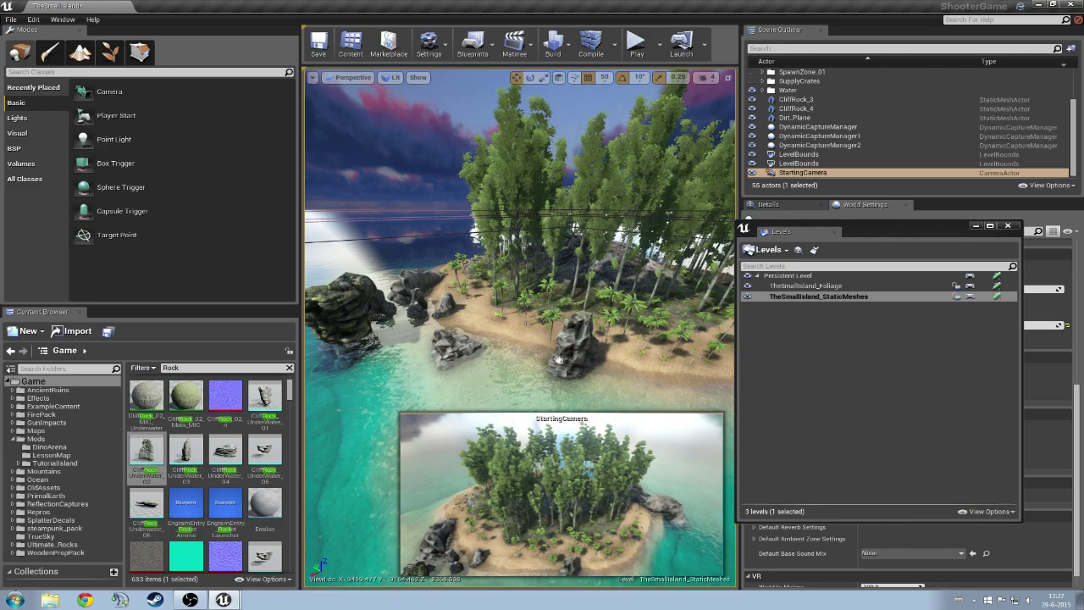
left_click_drag(517, 334, 521, 335)
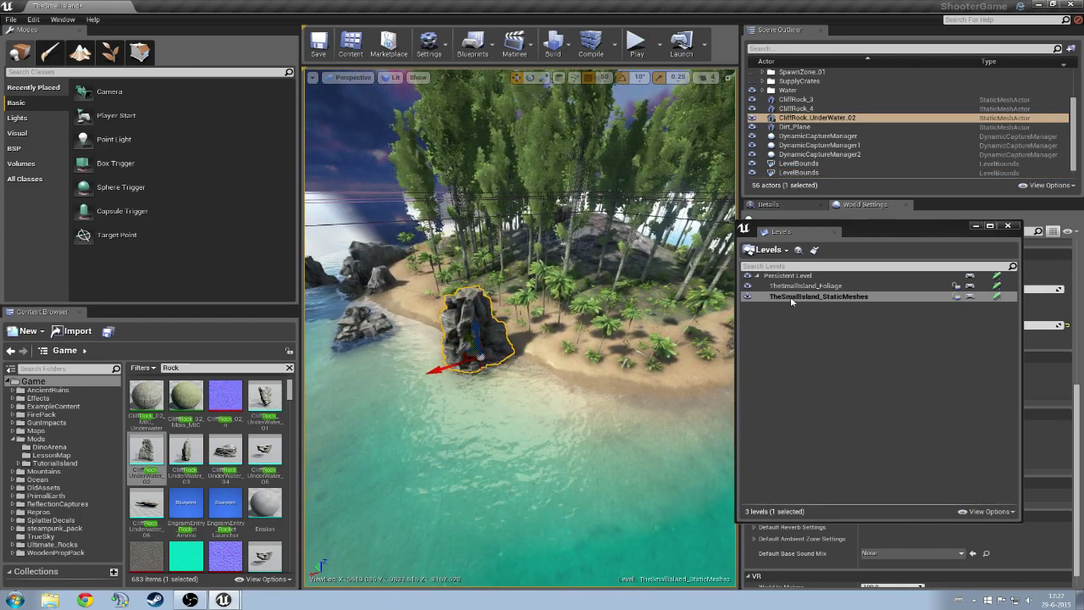
Step: Toggle StaticMeshes visibility to confirm the rock belongs to it, then open the LessonMap folder
left_click(748, 297)
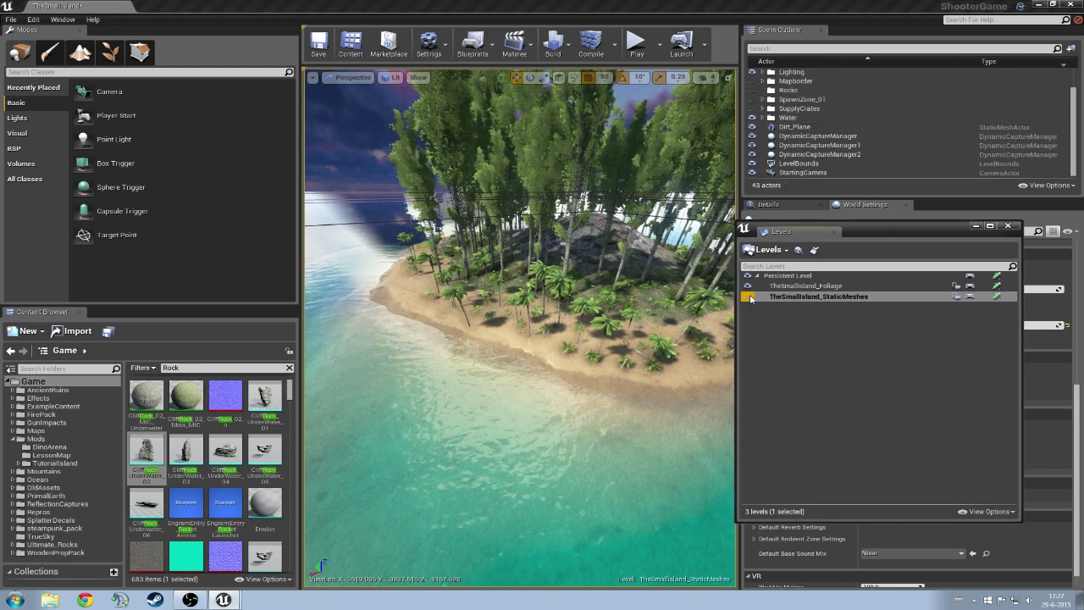
left_click(748, 296)
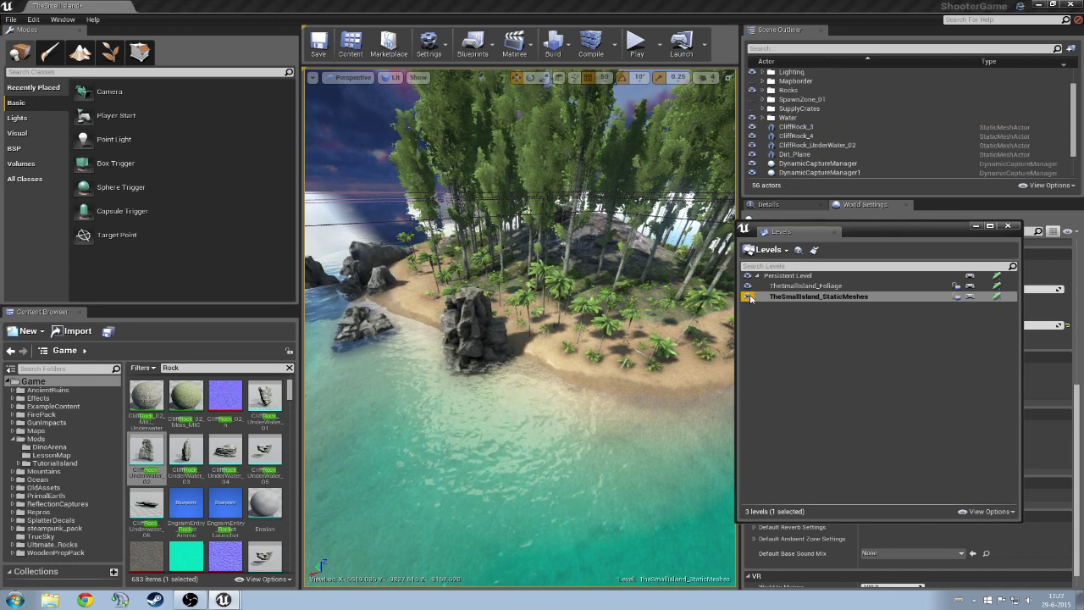
left_click(776, 298)
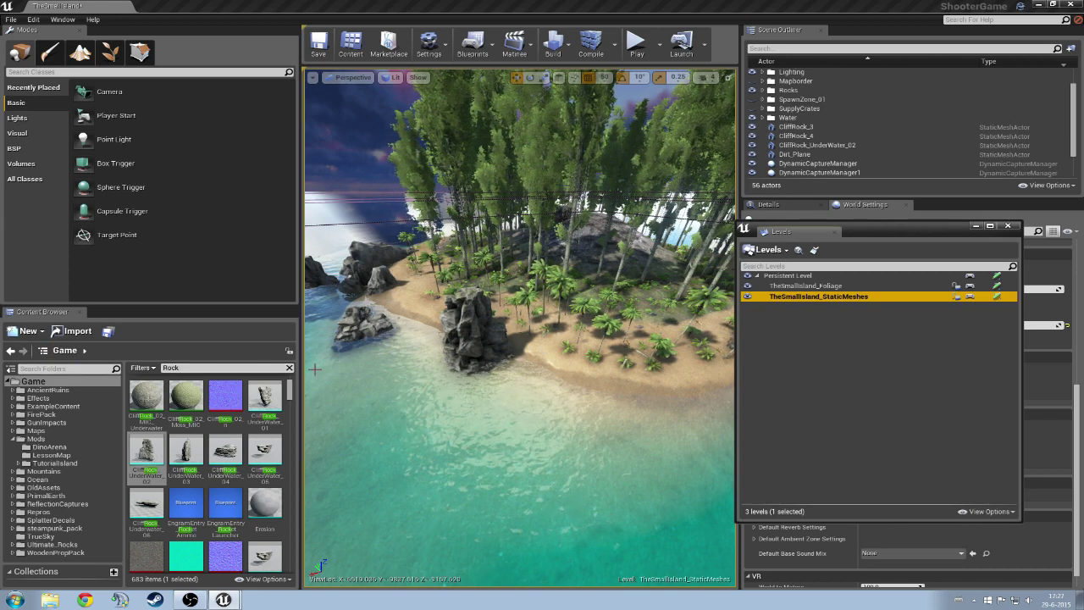
left_click(53, 455)
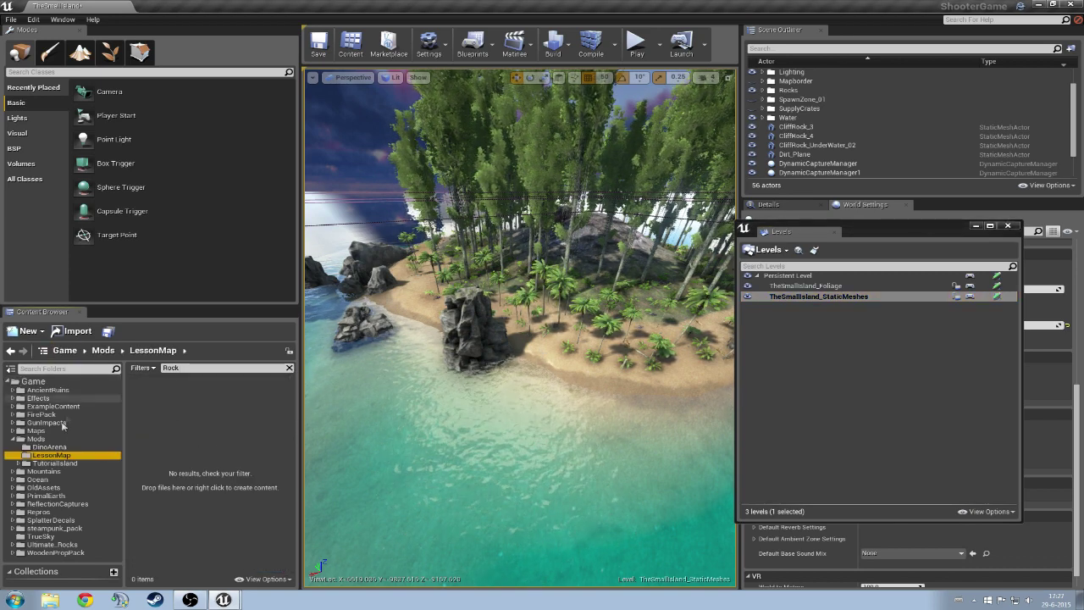
Step: Clear the Rock search filter and select CliffRock_UnderWater_02 in the Scene Outliner
left_click(289, 367)
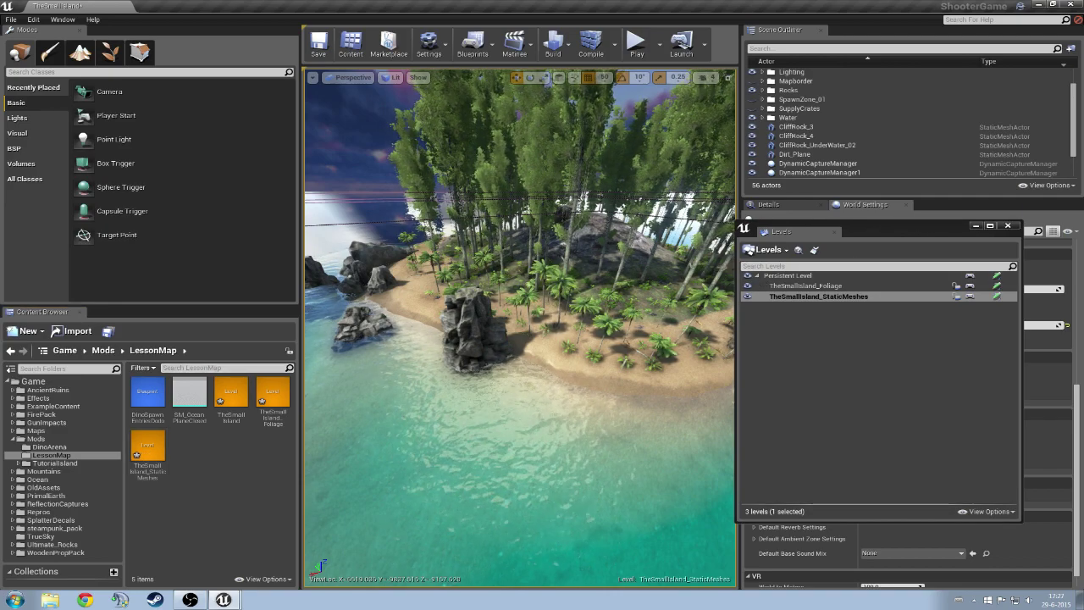
right_click_drag(626, 225, 521, 204)
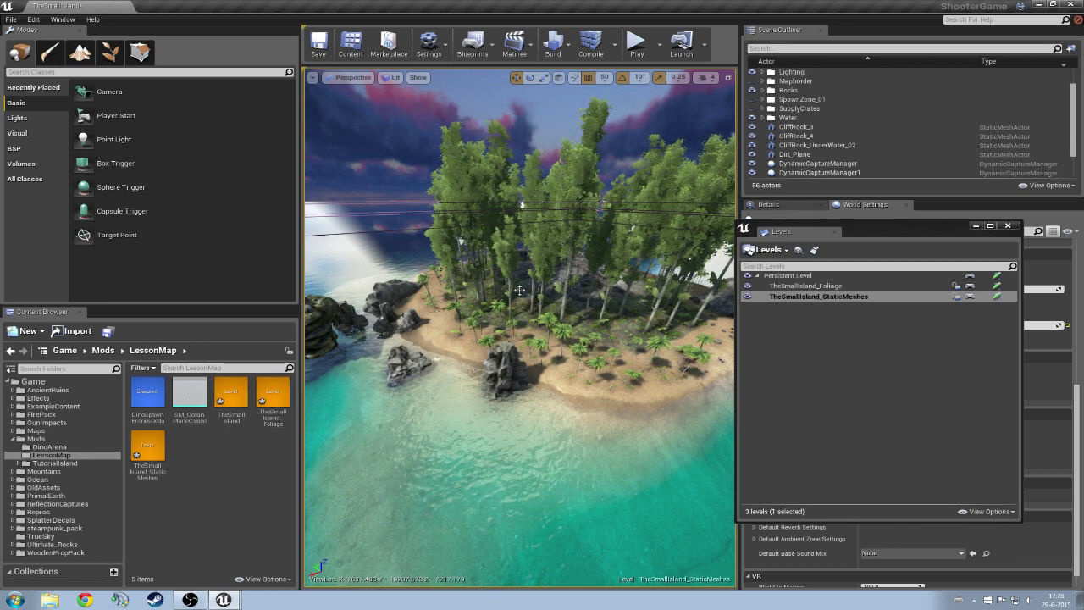
left_click(1046, 145)
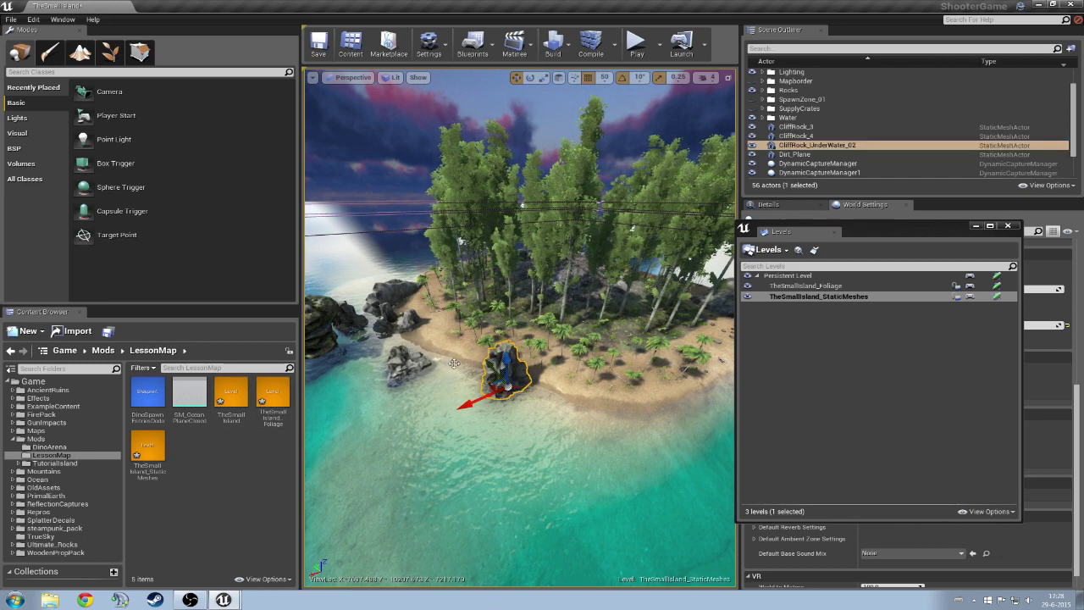
Step: With Persistent Level current, search 'Cliff', place CliffRock_UnderWater_04 on the shore, and save
double_click(793, 276)
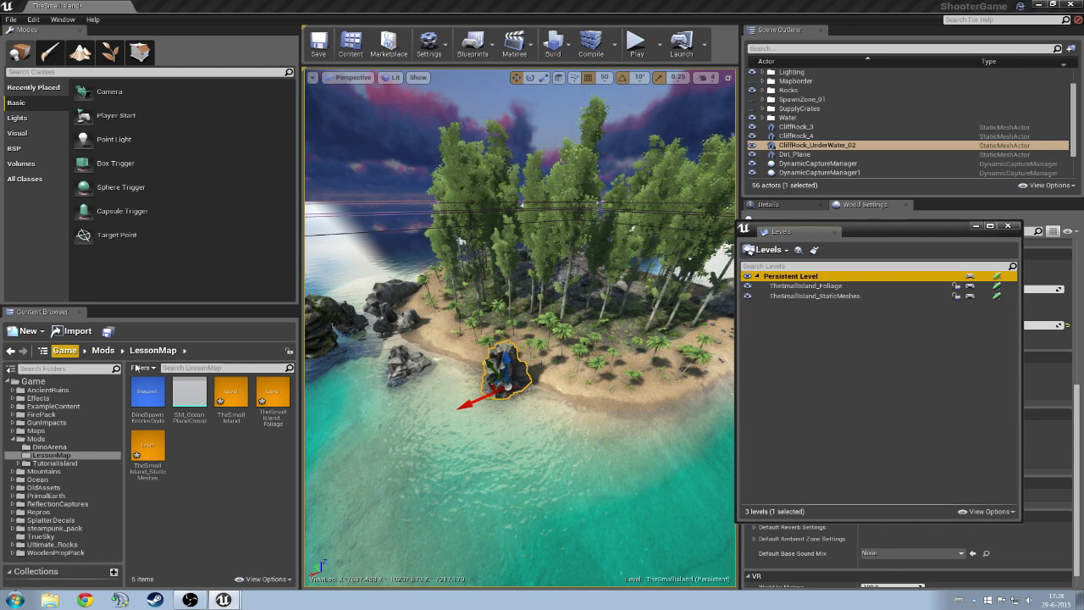
left_click(65, 349)
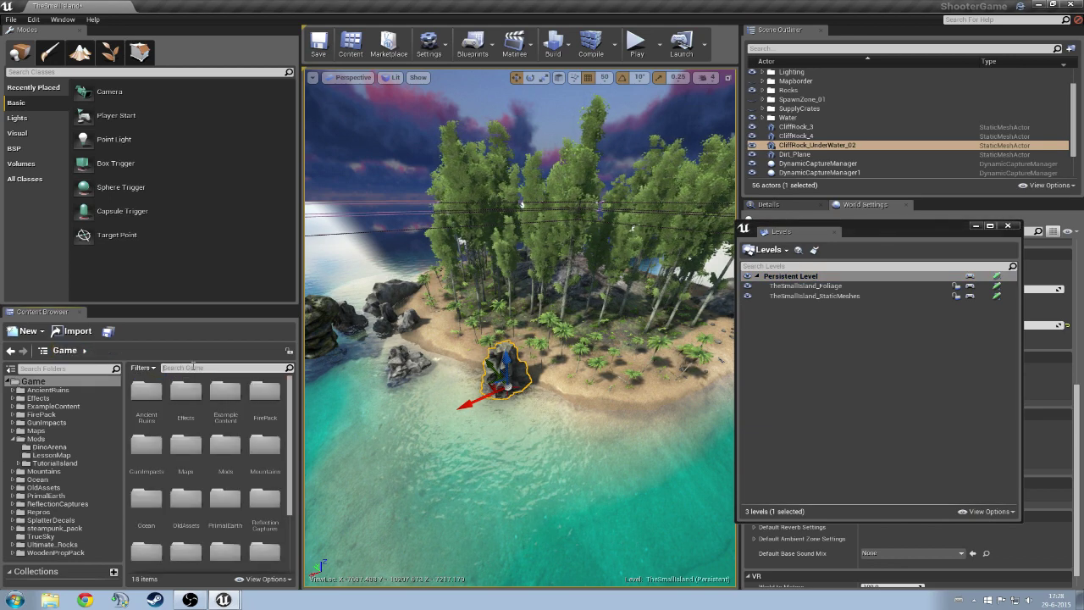
left_click(194, 366)
type("Cliff")
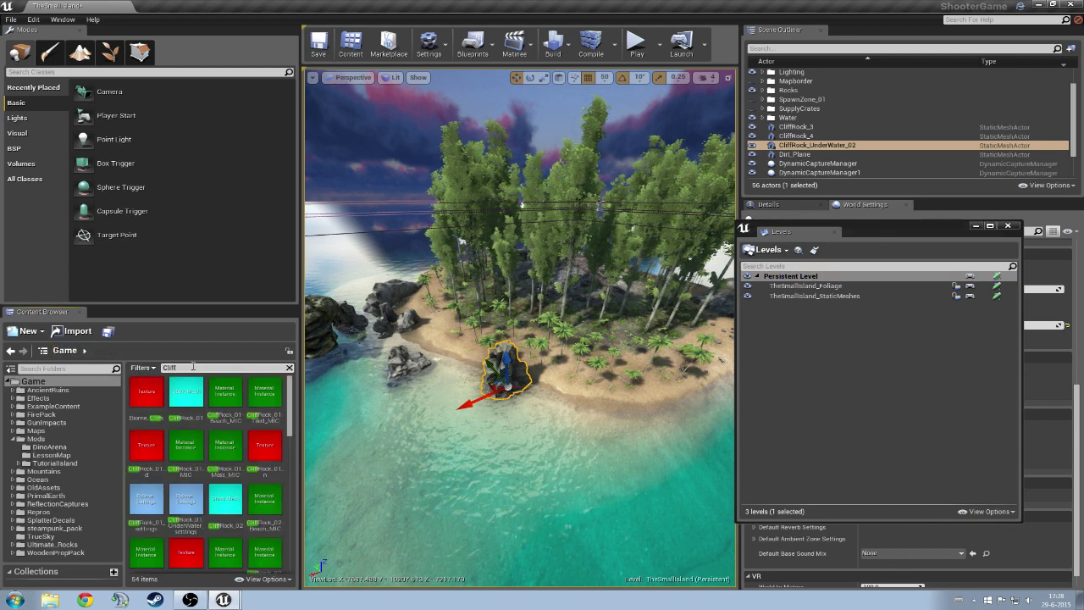
left_click_drag(290, 415, 283, 470)
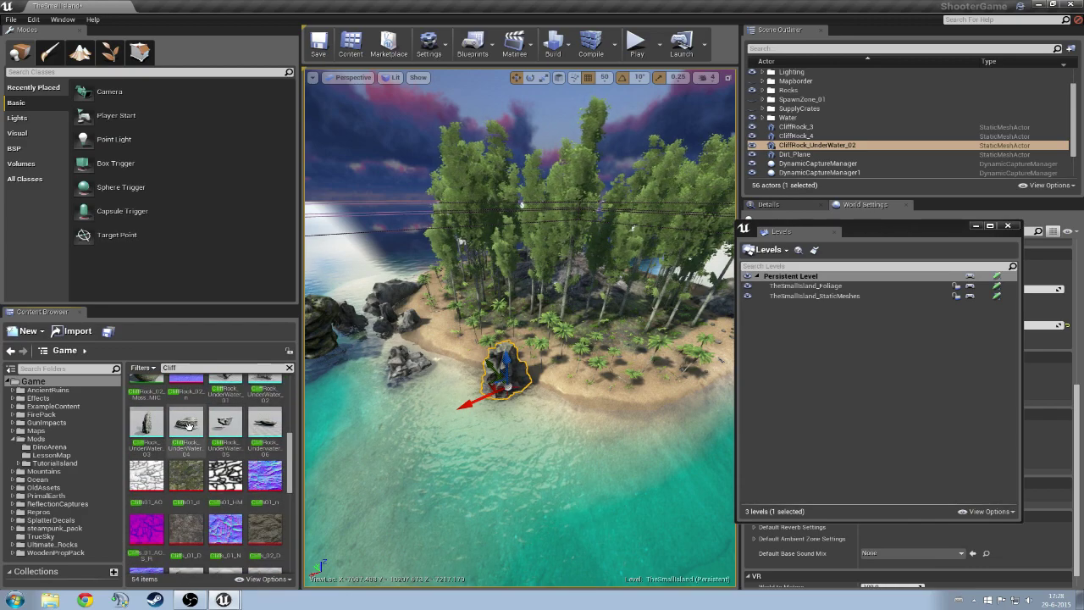
left_click_drag(186, 424, 503, 398)
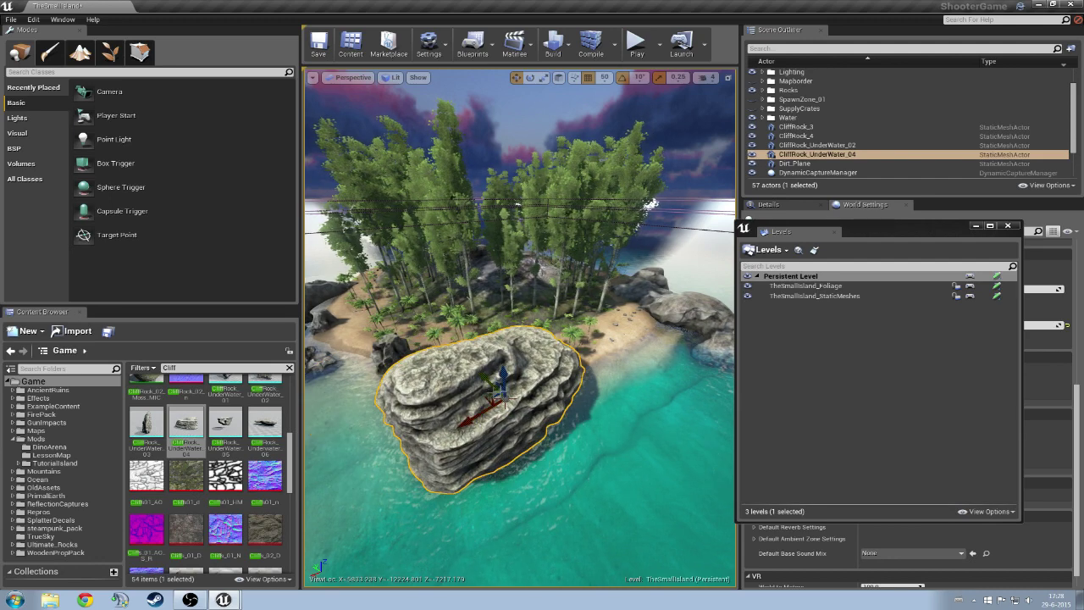
key("Escape")
key("ctrl+s")
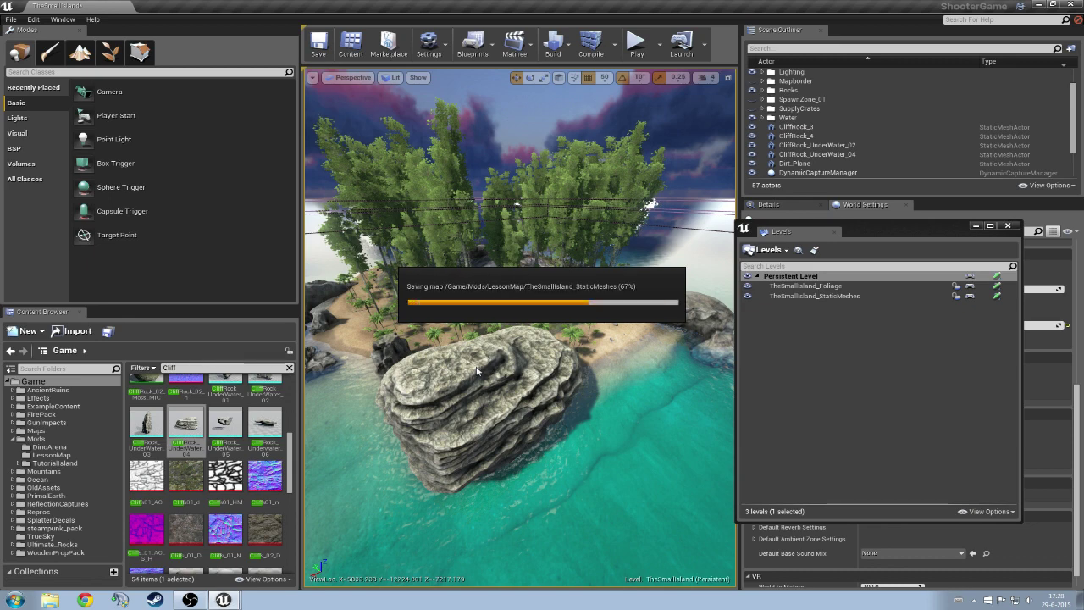
Step: Make TheSmallIsland_StaticMeshes current, Alt-drag a copy of the cliff rock, and hide Foliage
left_click(476, 371)
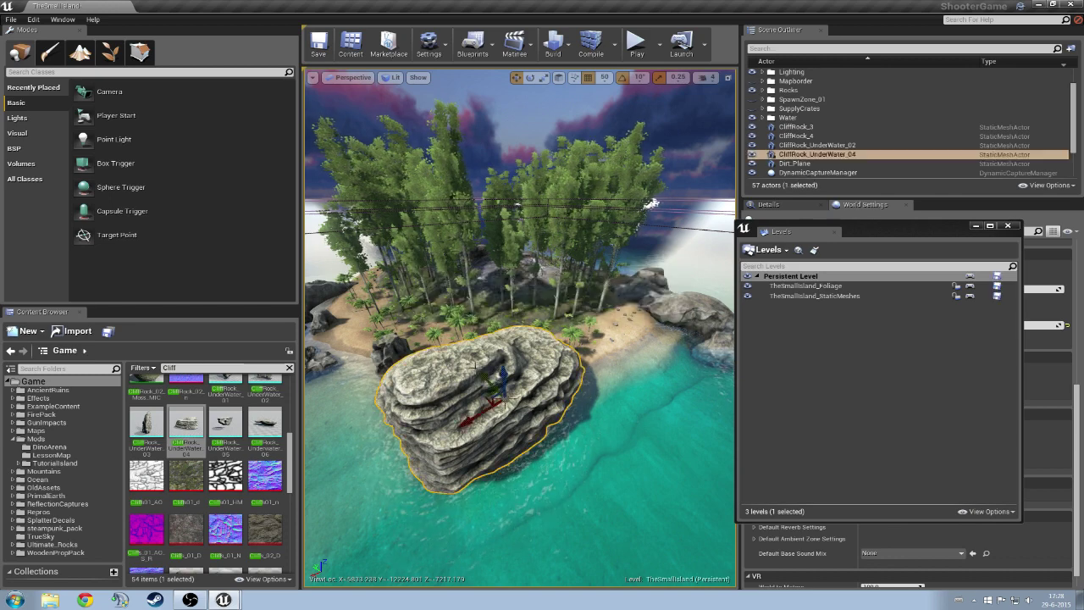
double_click(815, 296)
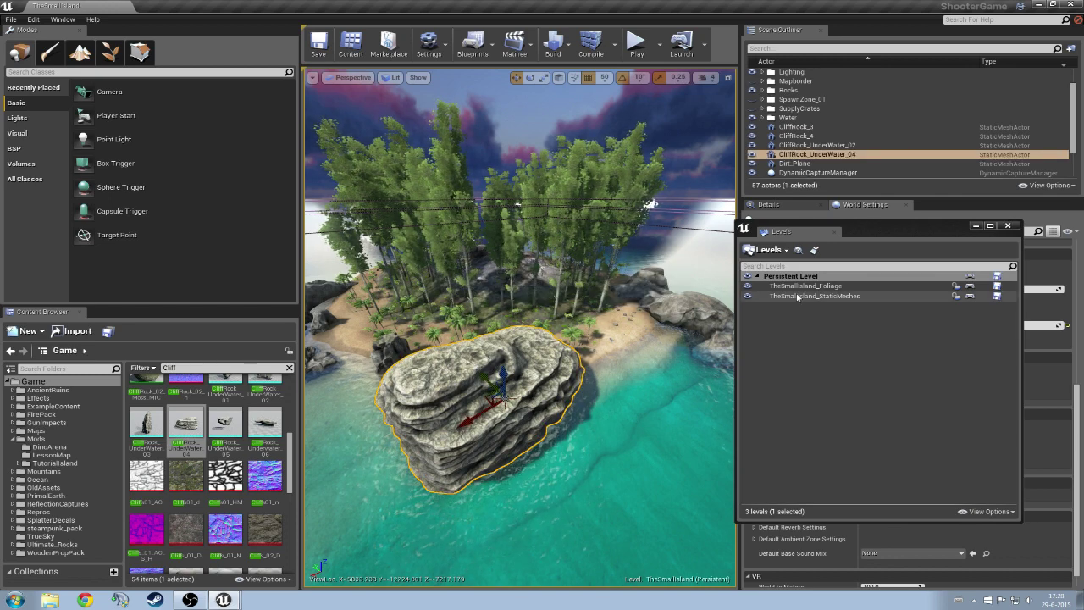
scroll(569, 294, "down", 2)
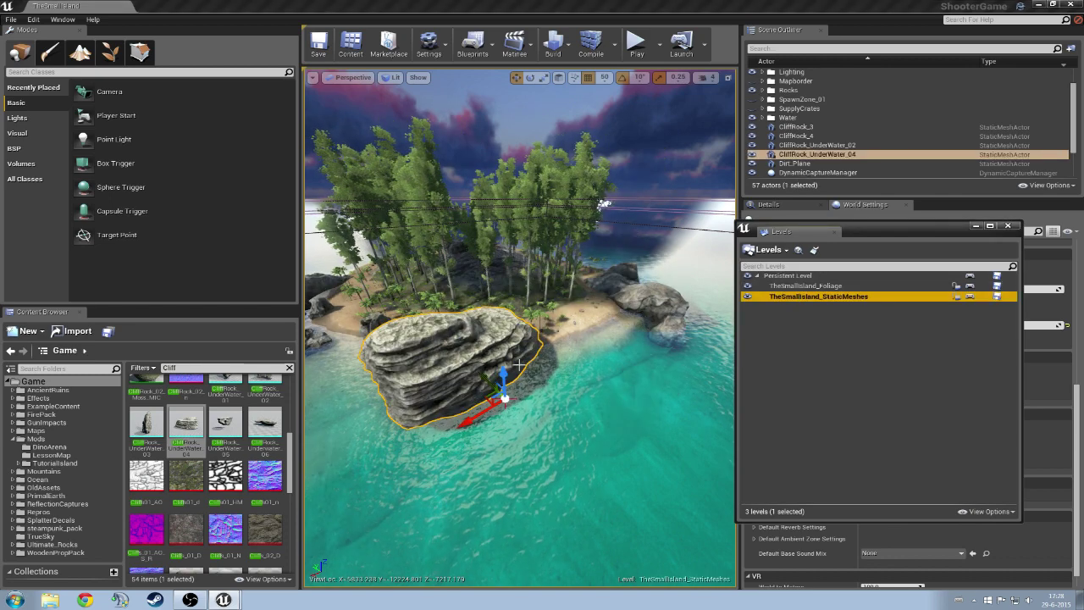
left_click_drag(480, 411, 447, 372)
left_click(527, 334)
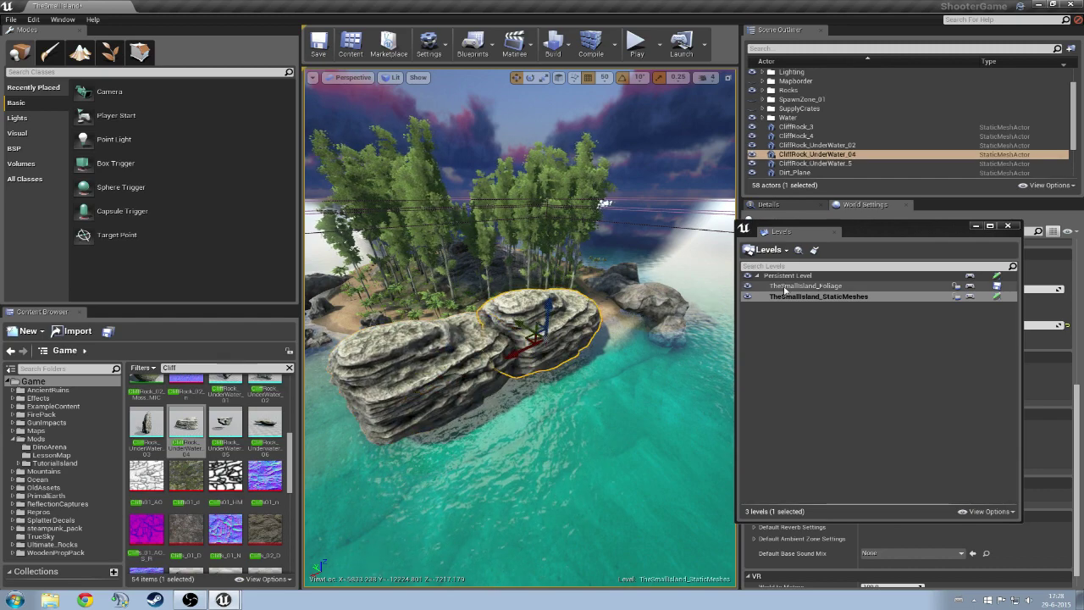
left_click(747, 286)
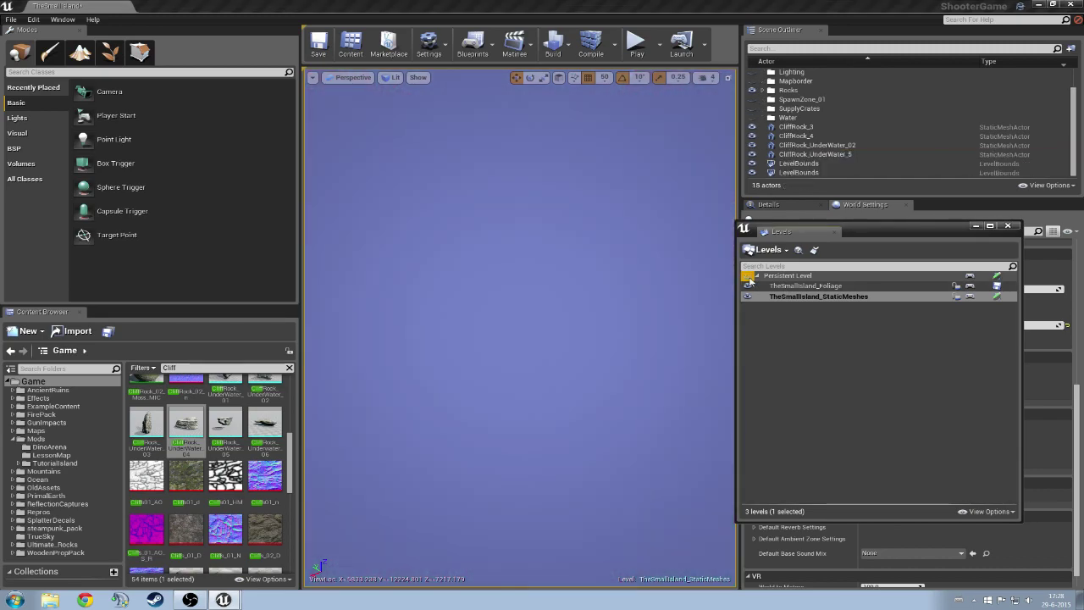
Step: Check level visibility and move the StaticMeshes rock to the island's centre
left_click(748, 297)
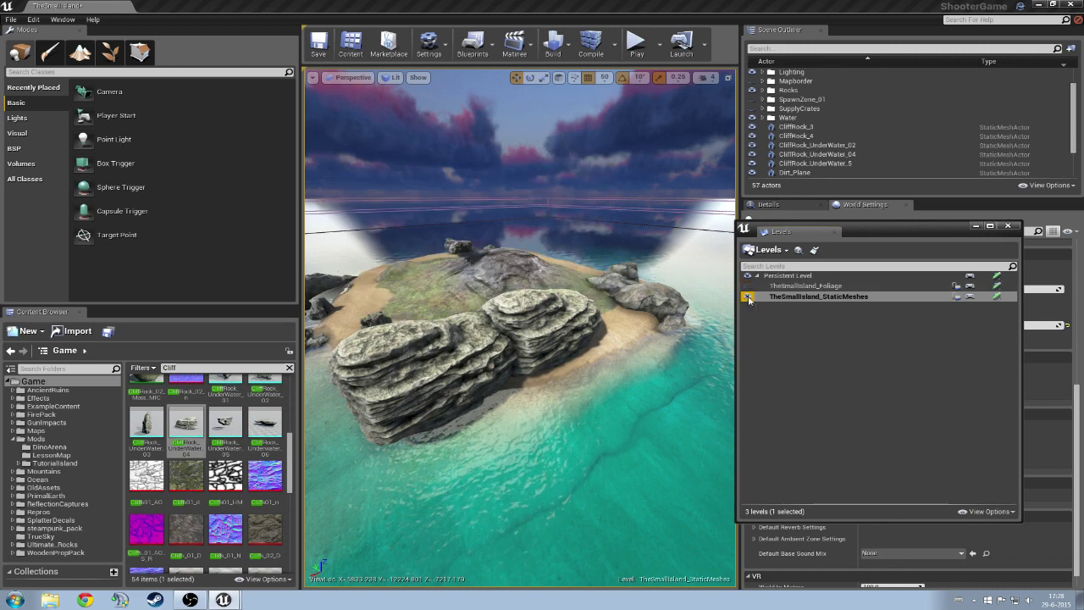
left_click(788, 275)
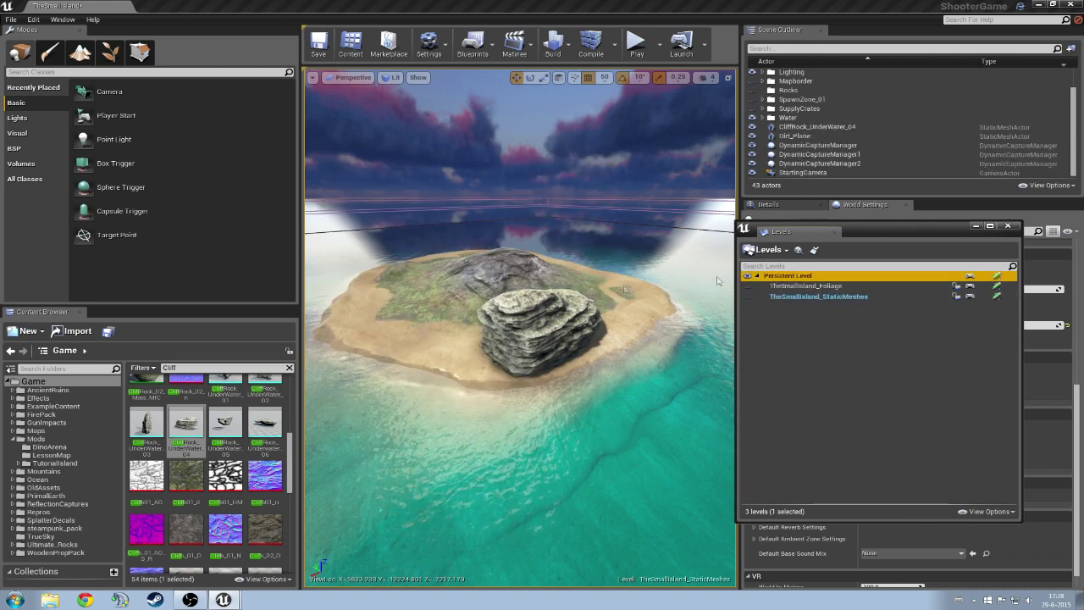
left_click(523, 314)
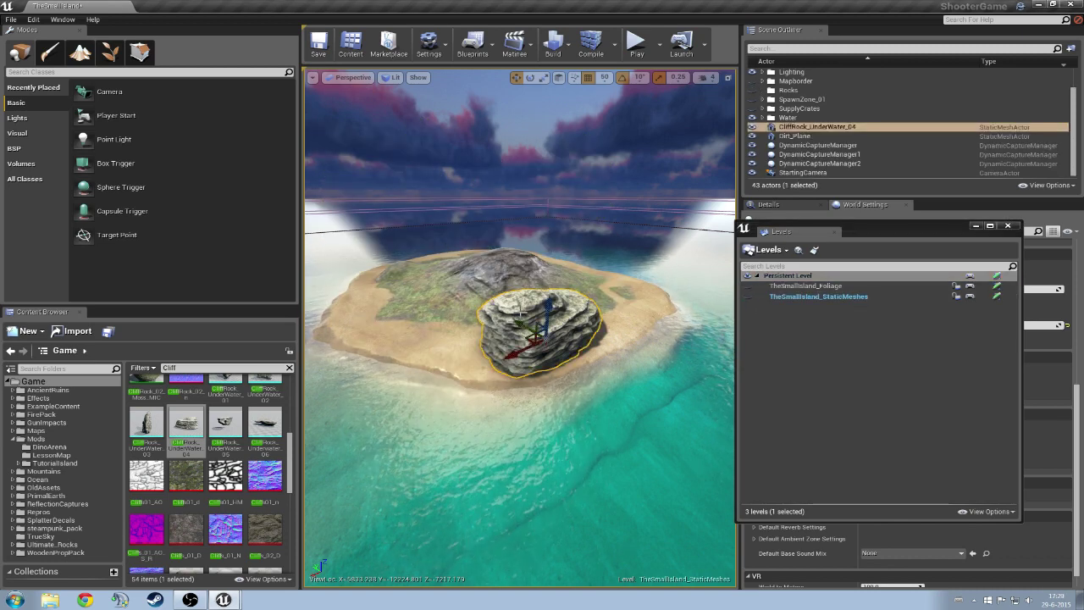
left_click(748, 296)
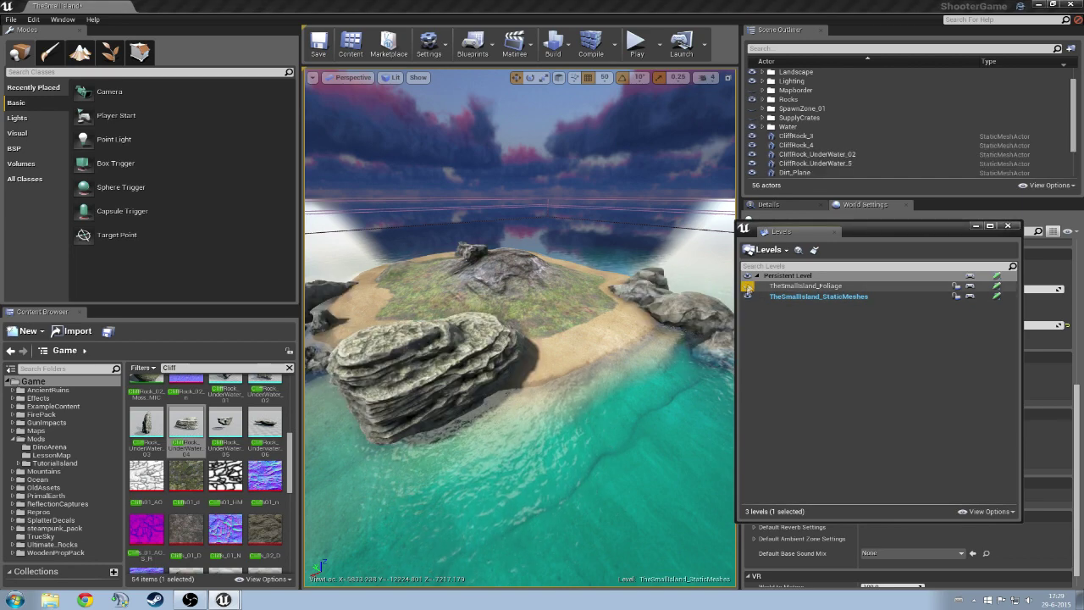
left_click(438, 372)
left_click_drag(438, 372, 532, 364)
Step: Show the Foliage level again so the trees reappear, and switch to Foliage mode
left_click(748, 286)
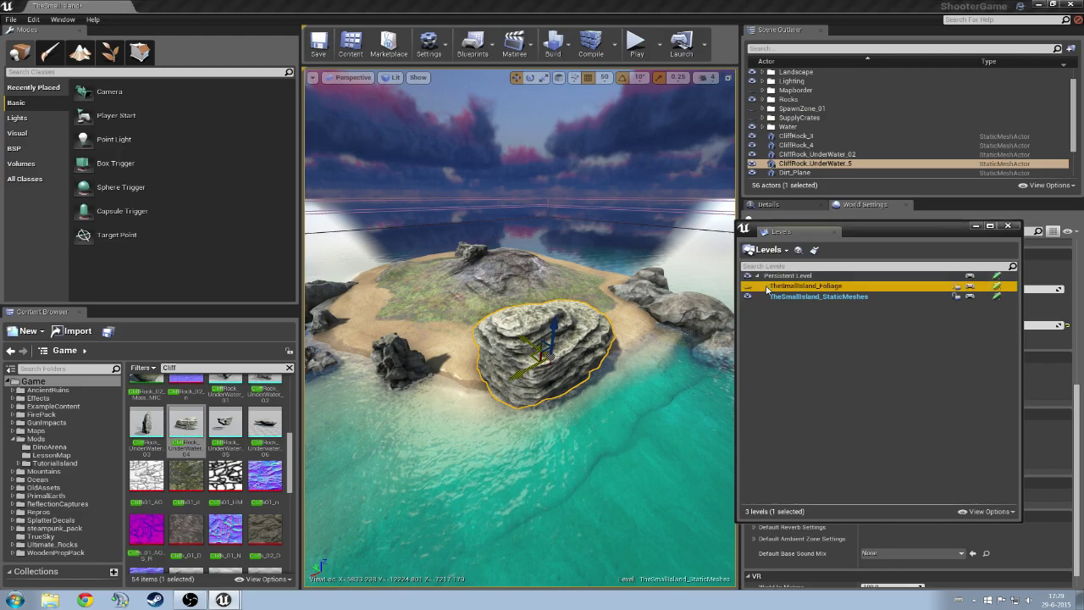
left_click(508, 186)
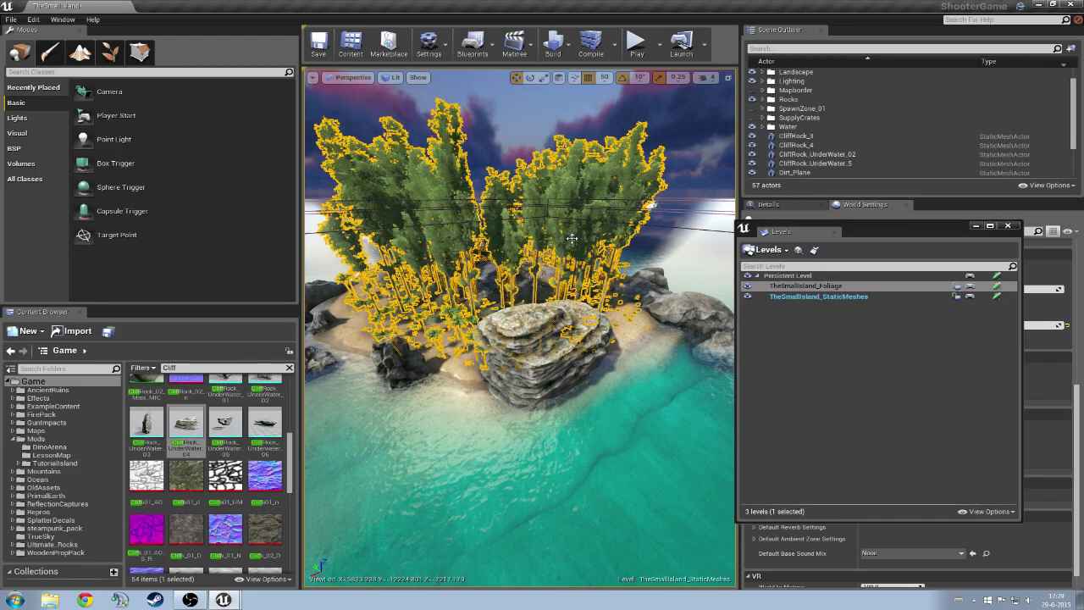
mouse_move(520, 322)
right_mouse_down()
mouse_move(508, 304)
mouse_move(500, 322)
mouse_move(520, 322)
right_mouse_up()
left_click(110, 54)
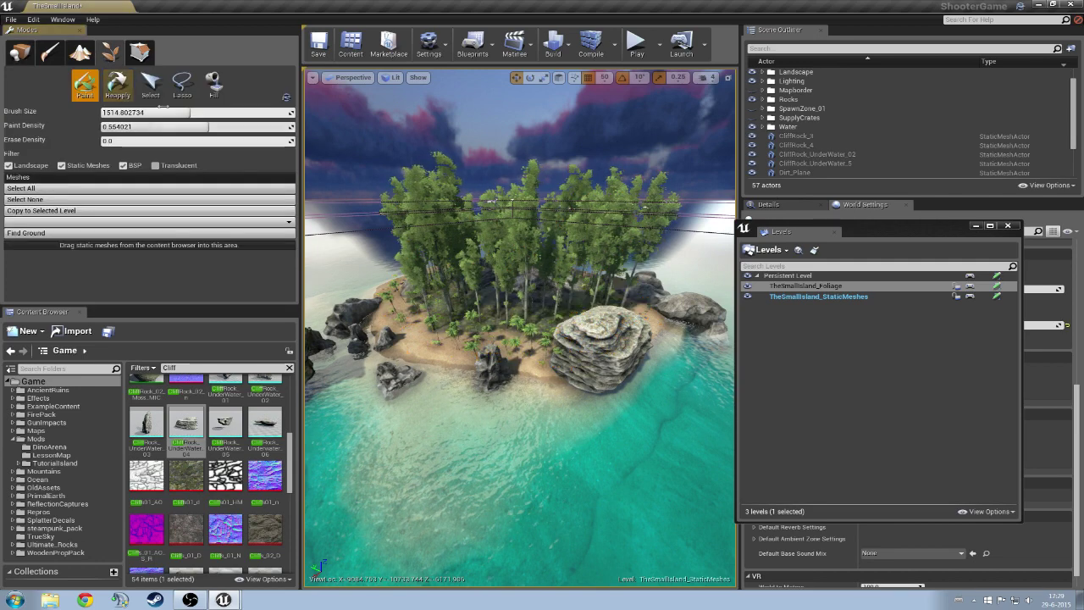
Step: Switch foliage selection to Lasso and choose the Foliage sublevel under Copy to Selected Level
left_click(182, 82)
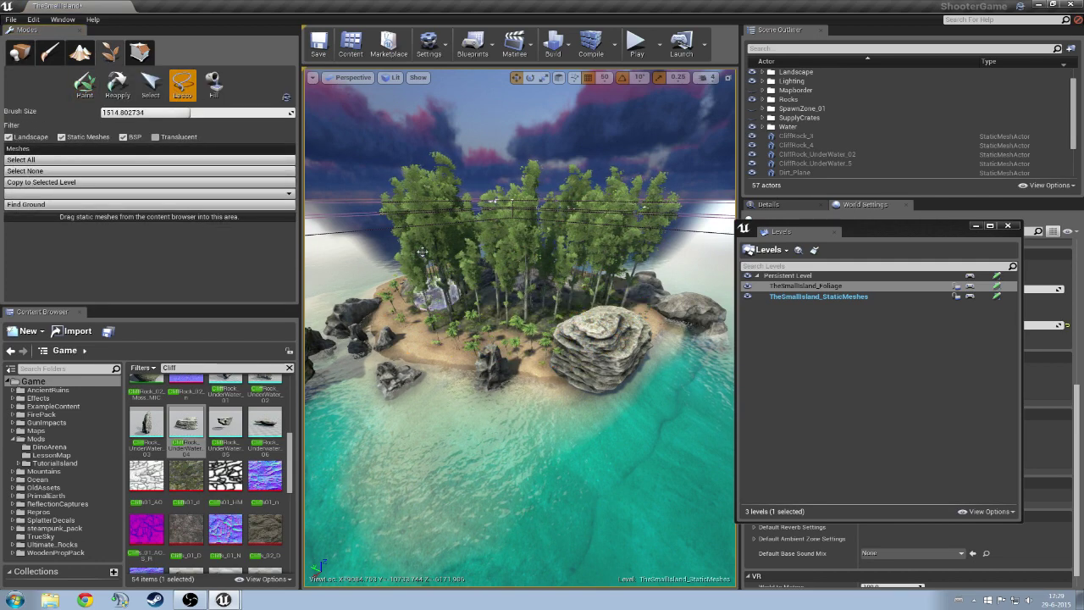
left_click(26, 193)
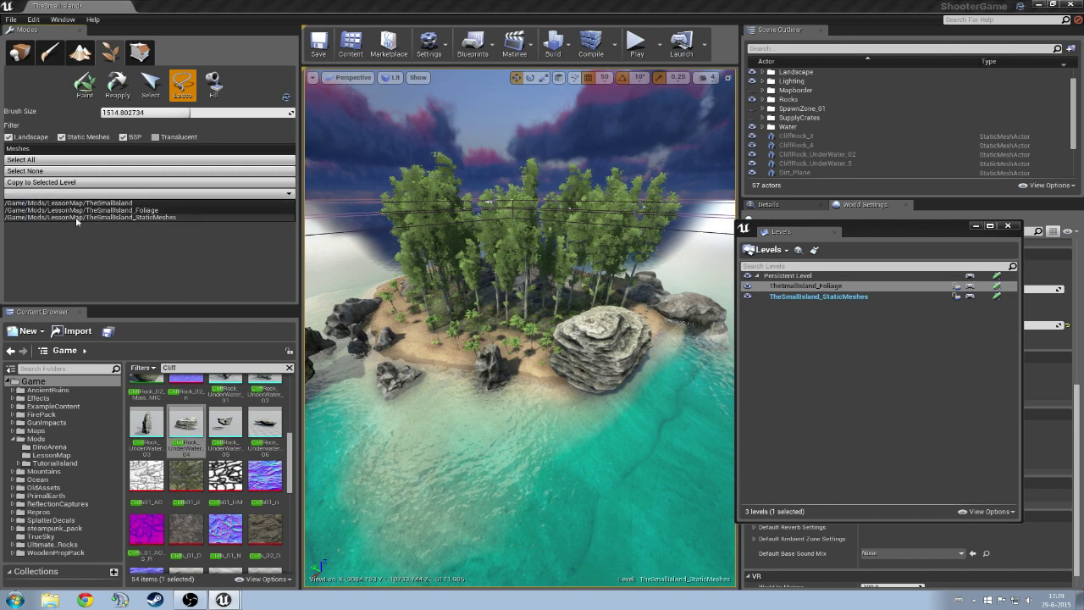
left_click(28, 183)
right_click_drag(695, 339, 471, 238)
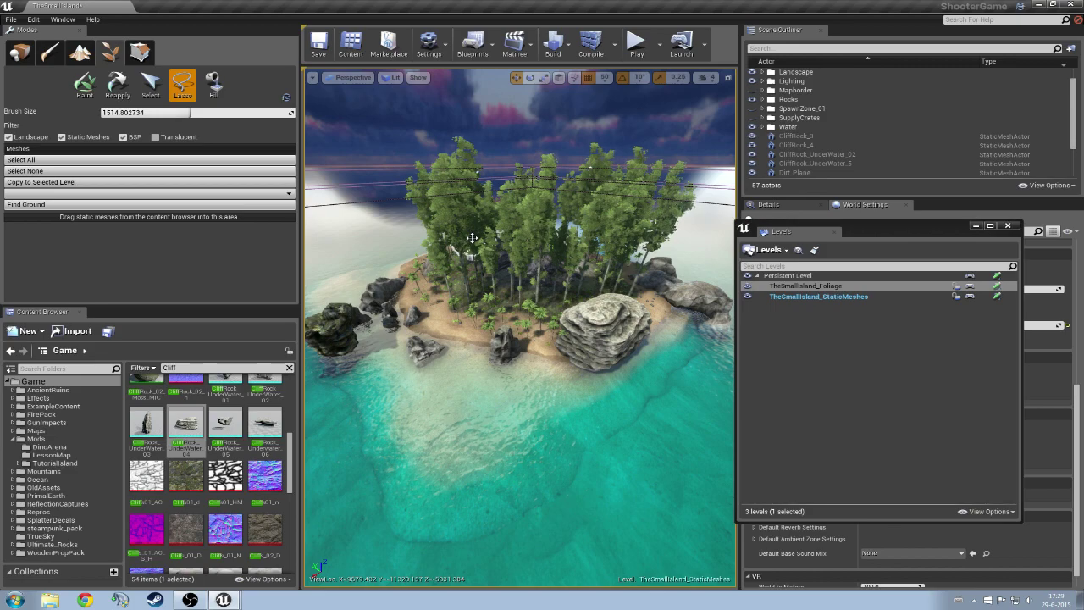
mouse_move(542, 303)
right_mouse_down()
mouse_move(560, 303)
mouse_move(542, 299)
right_mouse_up()
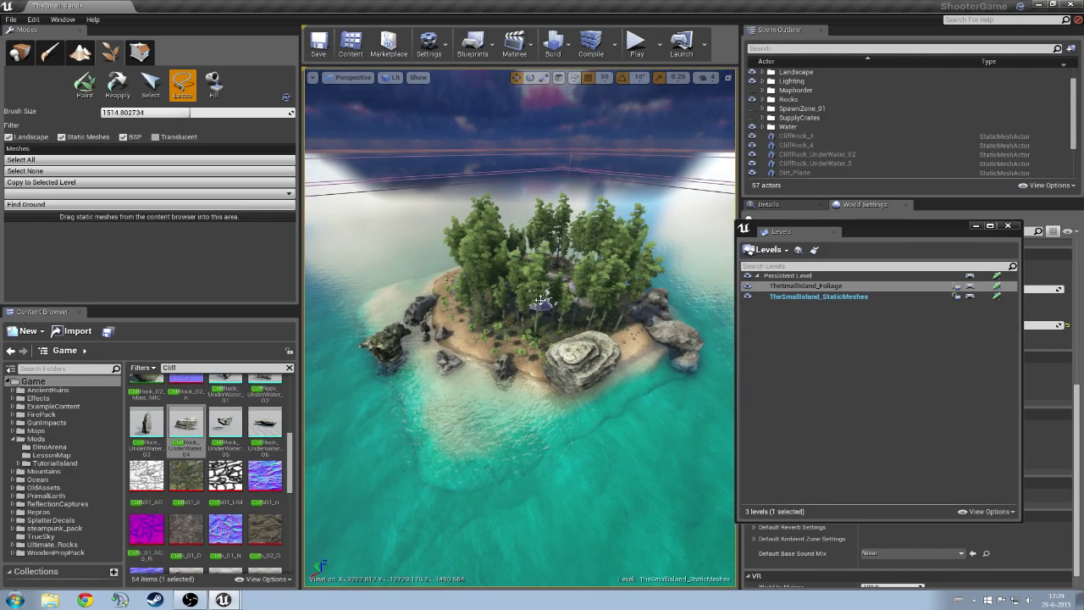